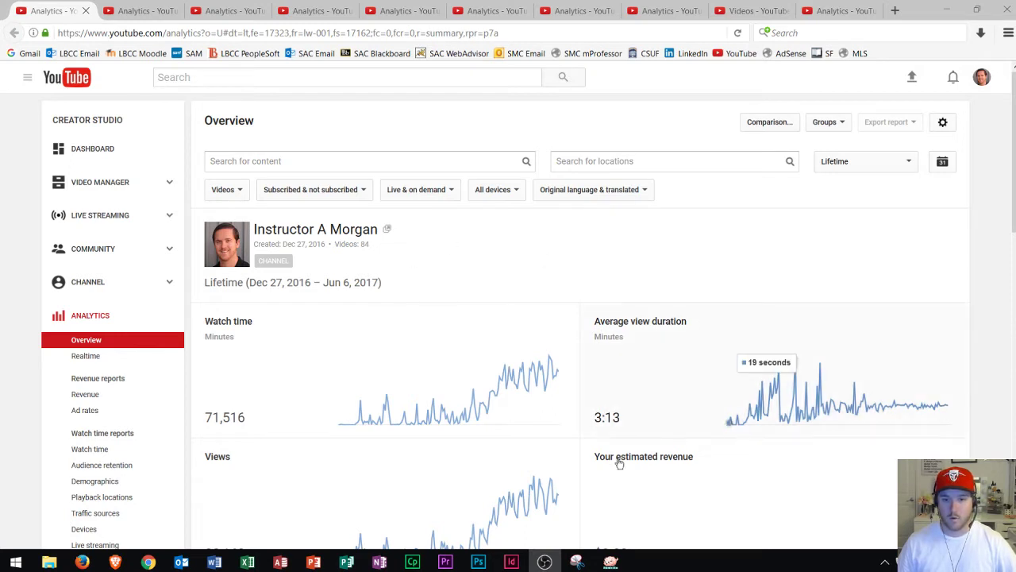
Check the channel's subscriber count in the account details and review the lifetime Overview statistics
left_click(988, 82)
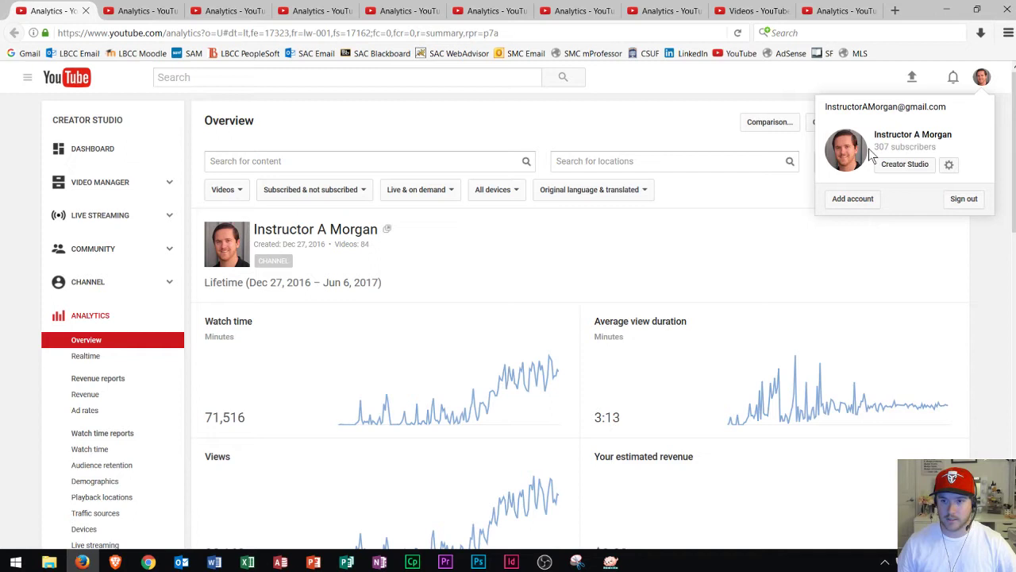
left_click_drag(877, 146, 895, 146)
left_click(790, 197)
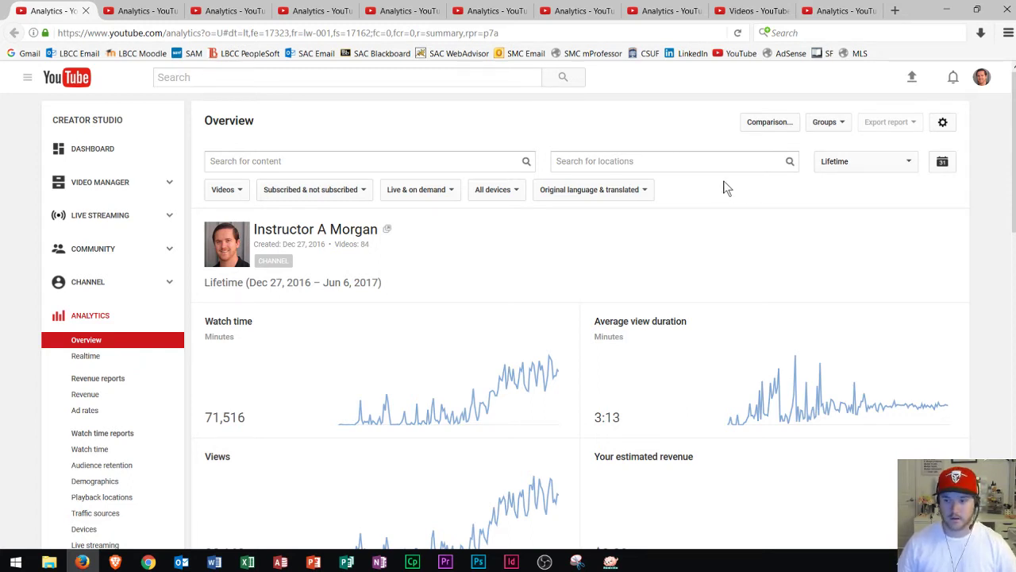
scroll(636, 187, "down", 2)
scroll(637, 111, "down", 1)
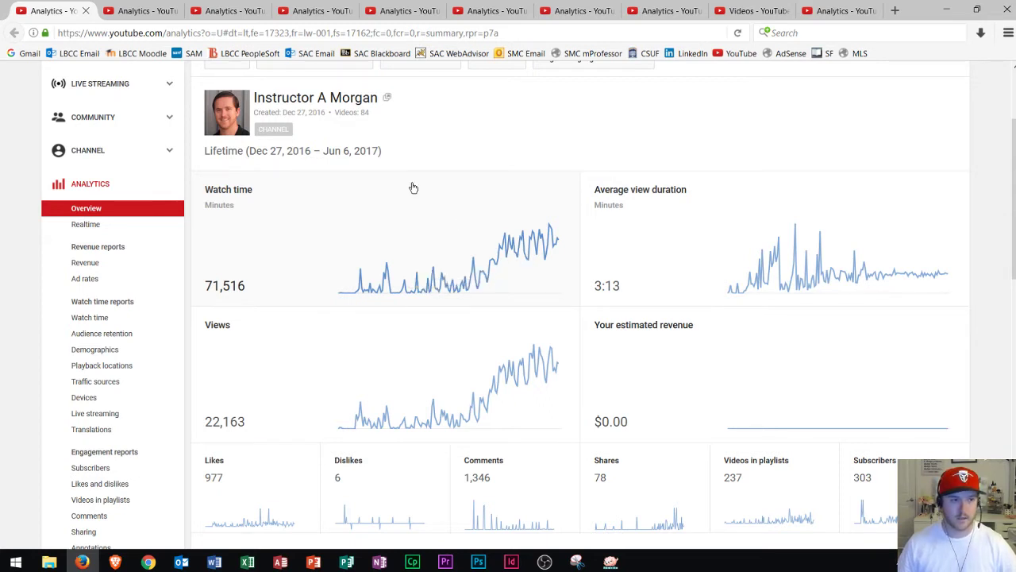
Bring up the lifetime Watch time report and plot watch time as a multi-line chart by video
left_click(135, 9)
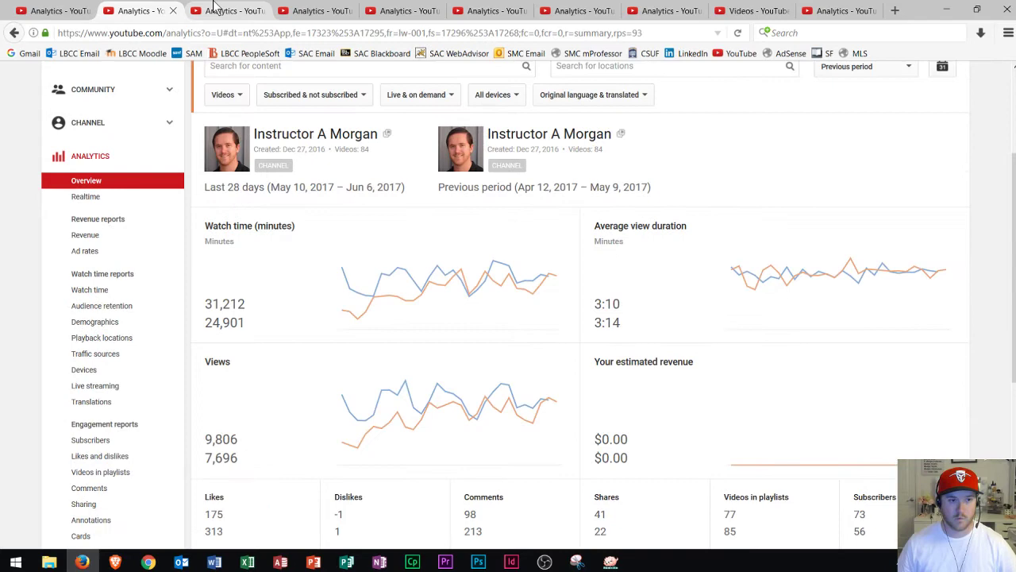
key("ctrl+shift+Tab")
left_click(235, 12)
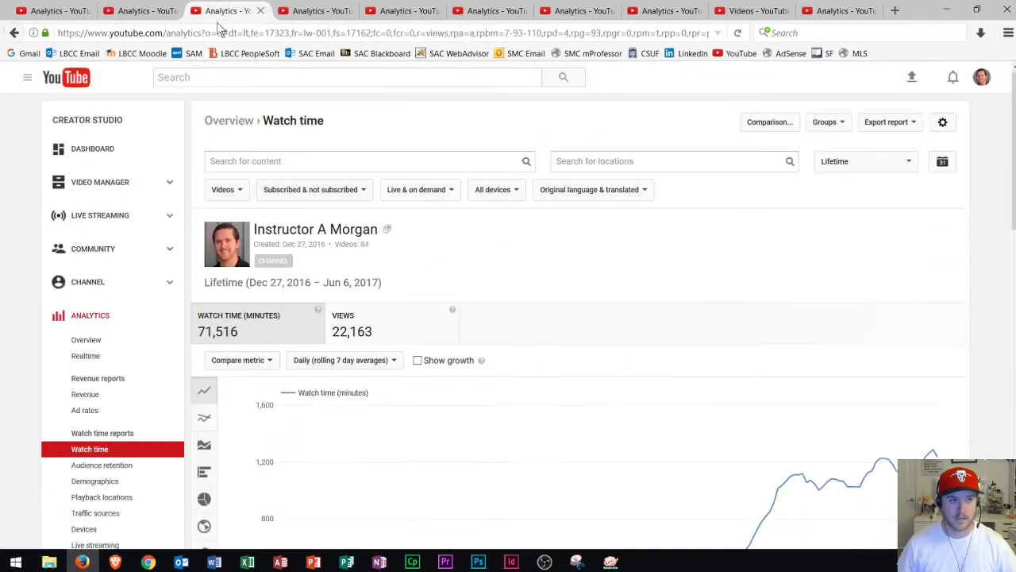
scroll(635, 254, "down", 3)
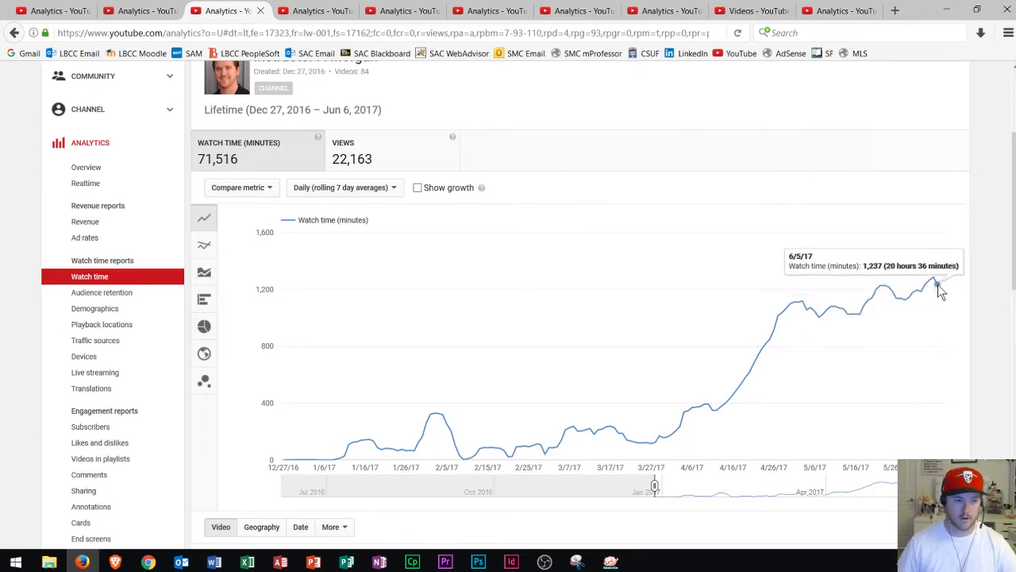
left_click(214, 252)
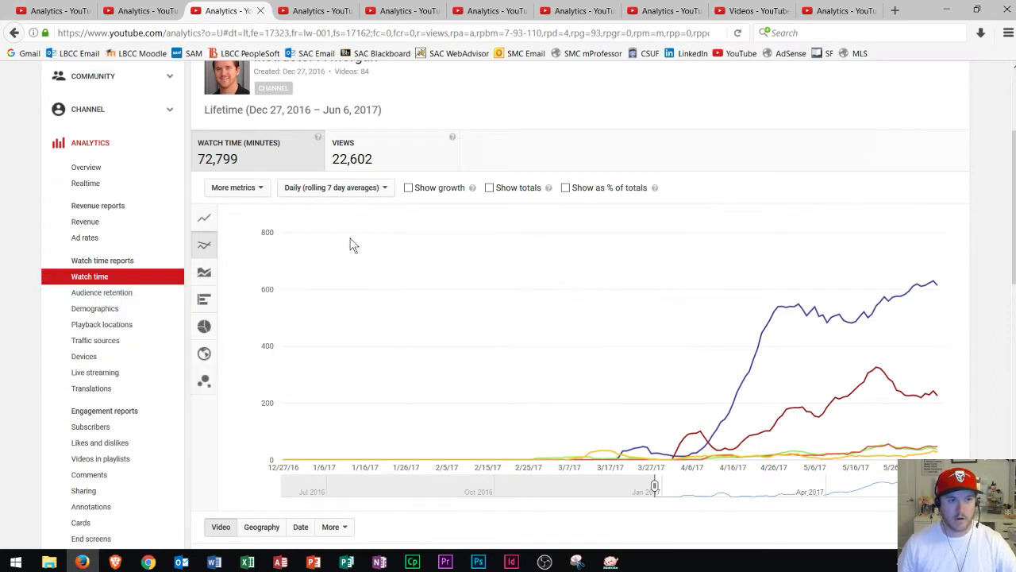
Review the Overview comparison of the last 28 days with the previous period, from watch time through engagement metrics
left_click(125, 12)
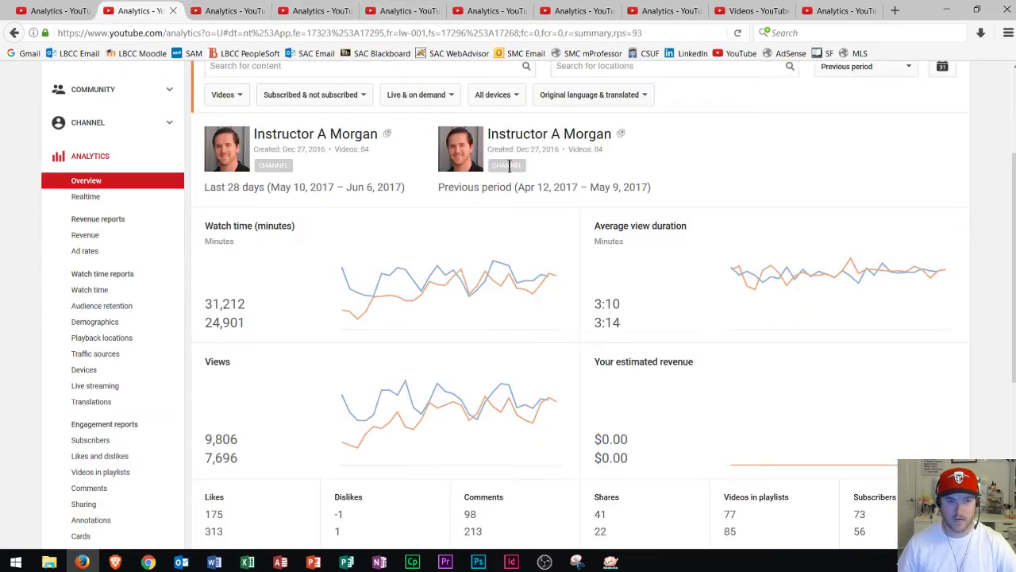
scroll(509, 165, "up", 3)
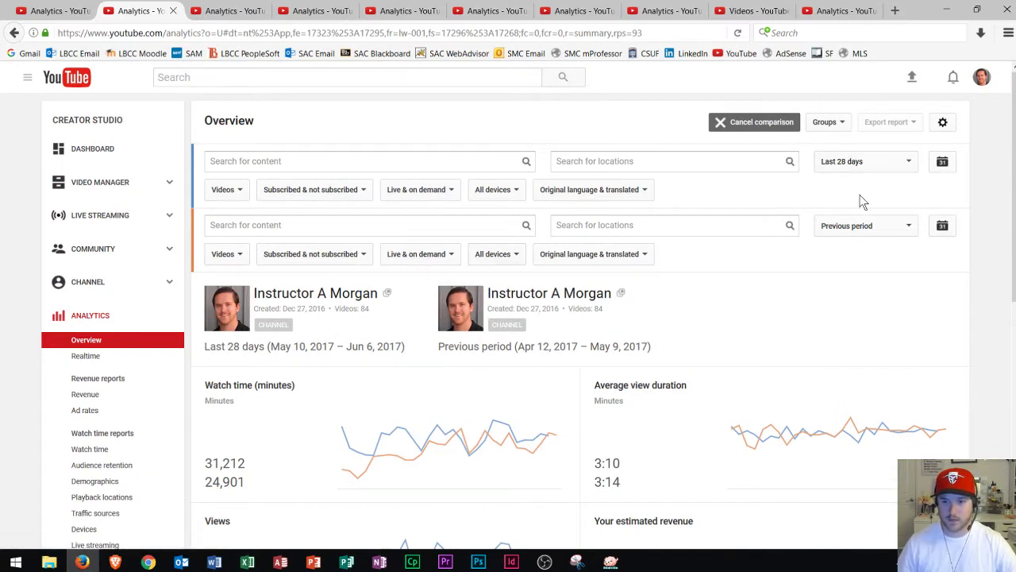
scroll(665, 238, "down", 3)
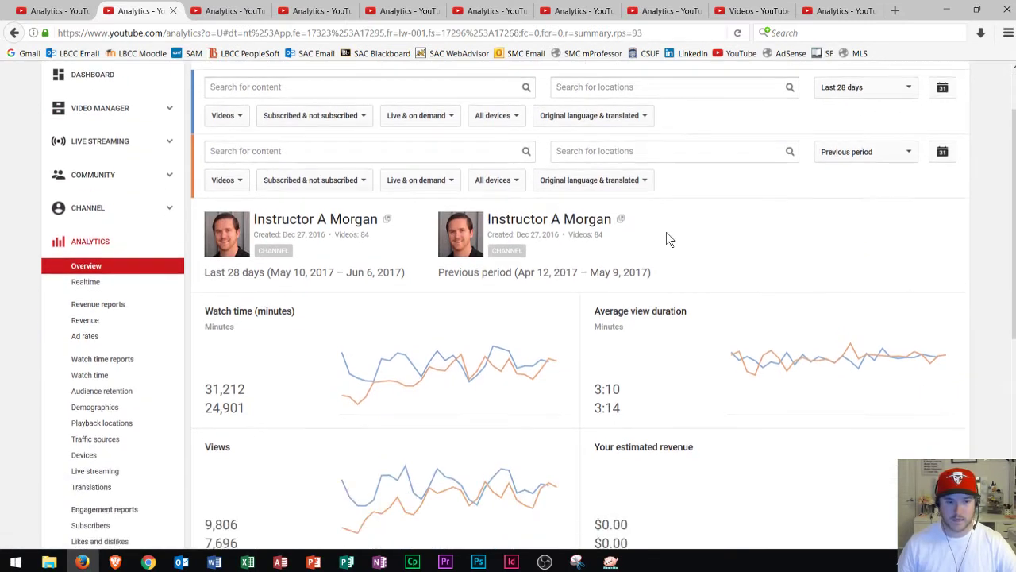
scroll(477, 244, "down", 1)
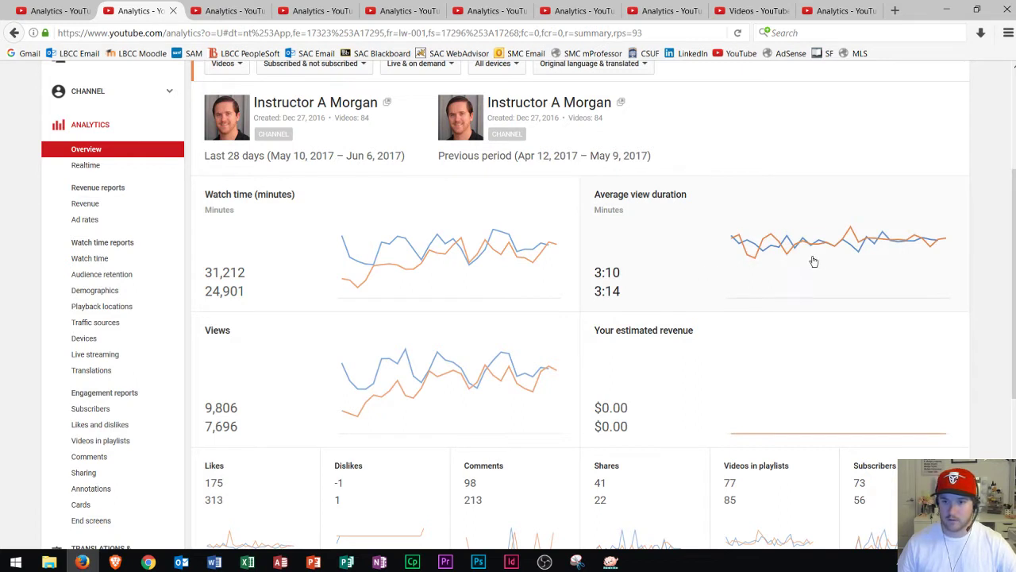
scroll(476, 282, "down", 2)
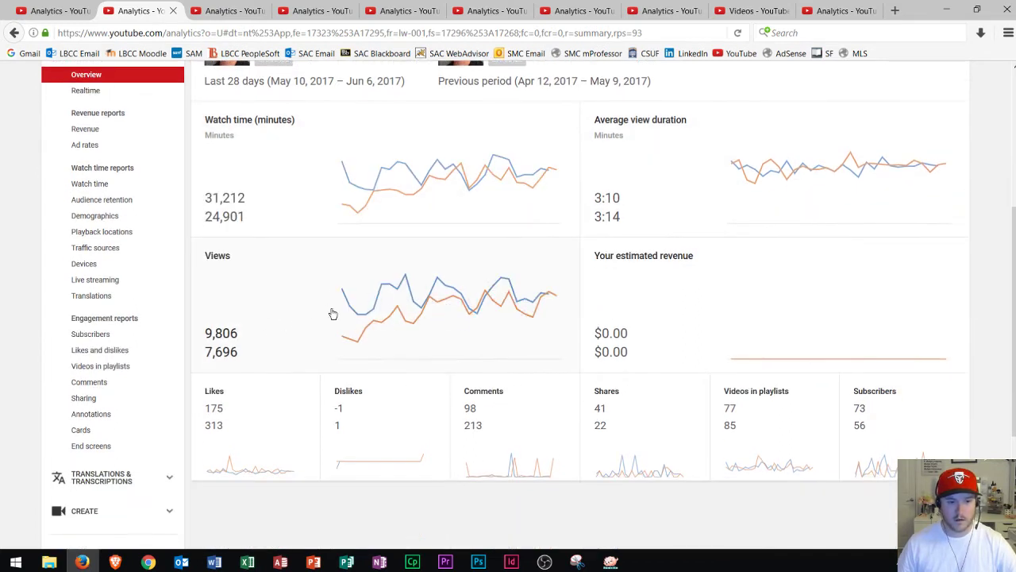
scroll(421, 332, "down", 1)
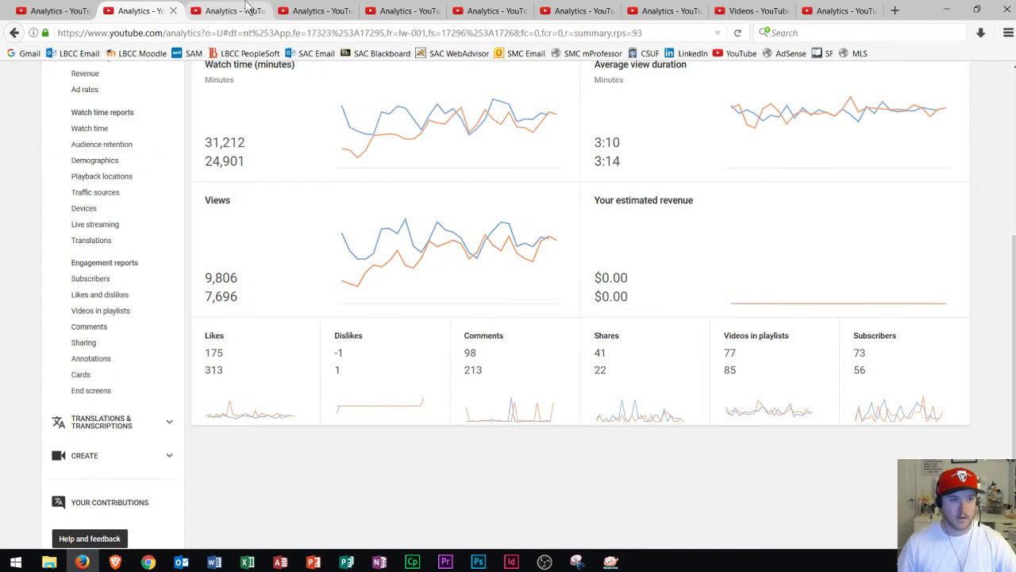
Return to the lifetime Overview and examine the average view duration and views charts
left_click(207, 13)
left_click(68, 11)
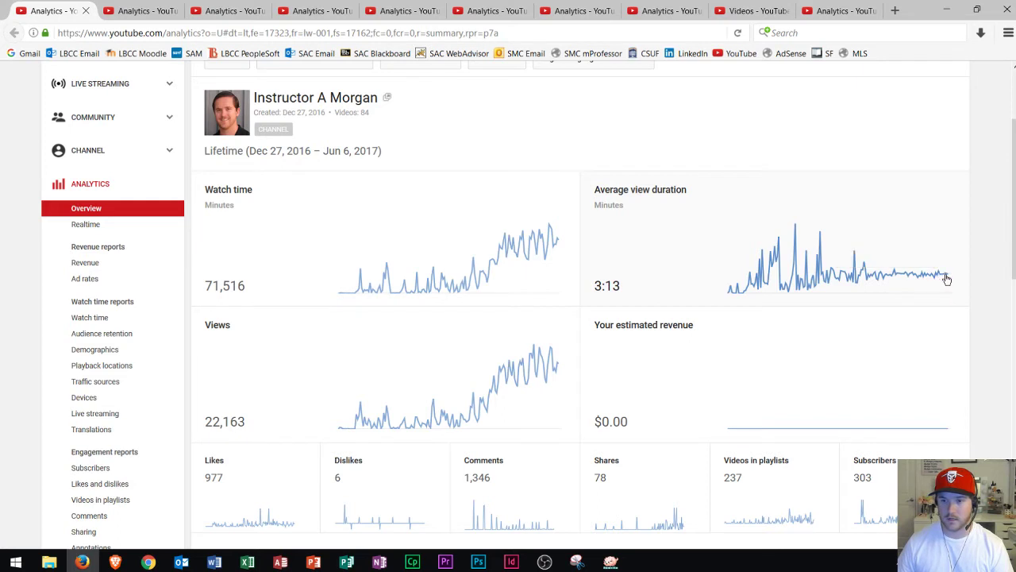
scroll(899, 283, "down", 1)
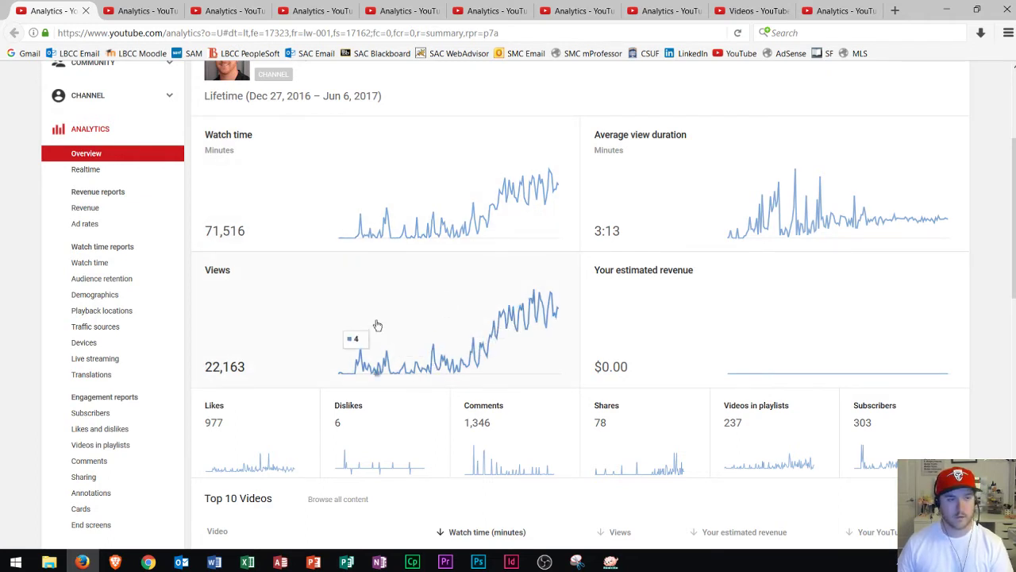
Bring up the lifetime Views report and plot views as a multi-line chart by video
left_click(309, 8)
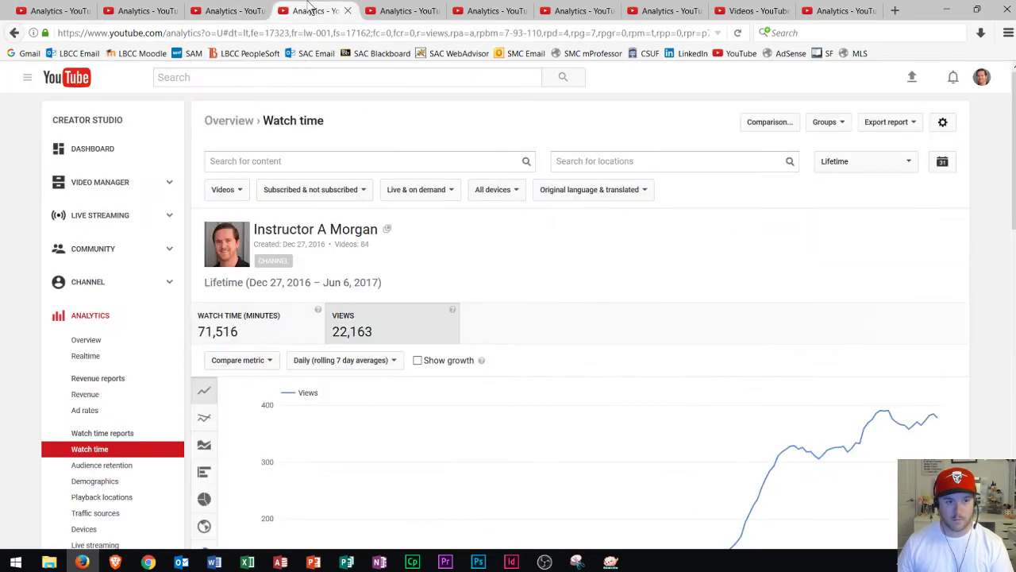
scroll(437, 113, "down", 1)
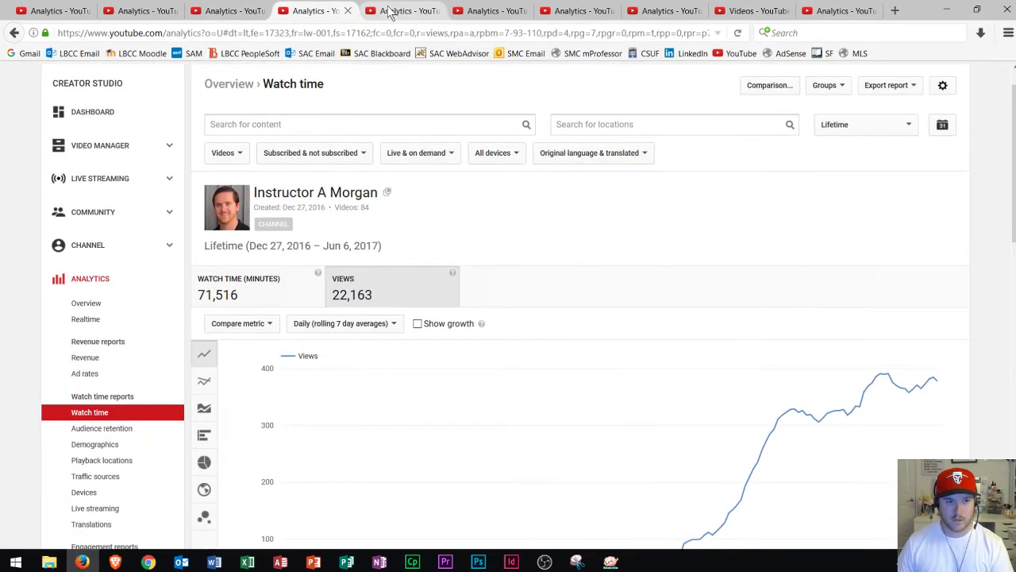
left_click(393, 10)
left_click(324, 19)
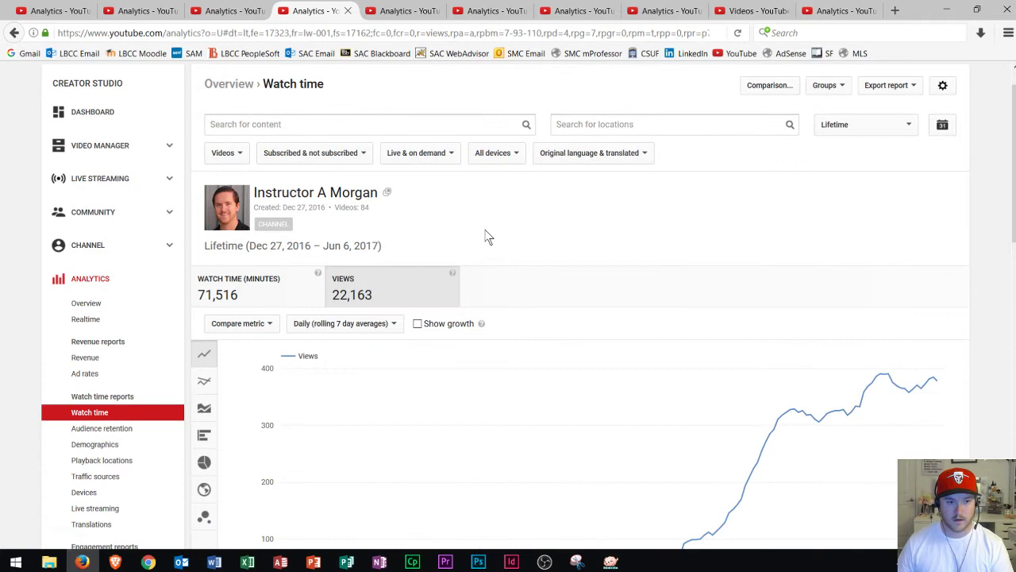
scroll(487, 237, "down", 2)
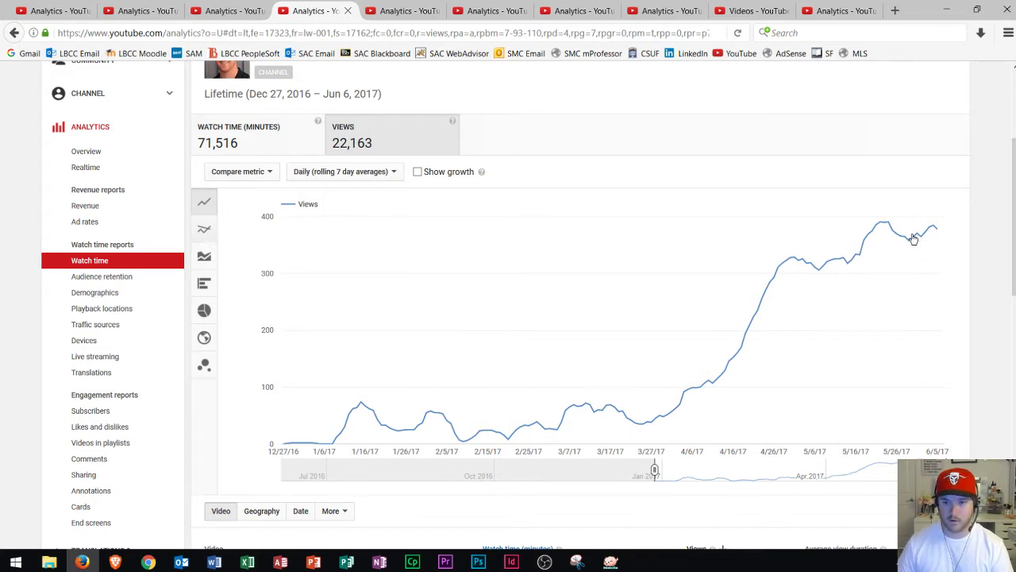
left_click(942, 235)
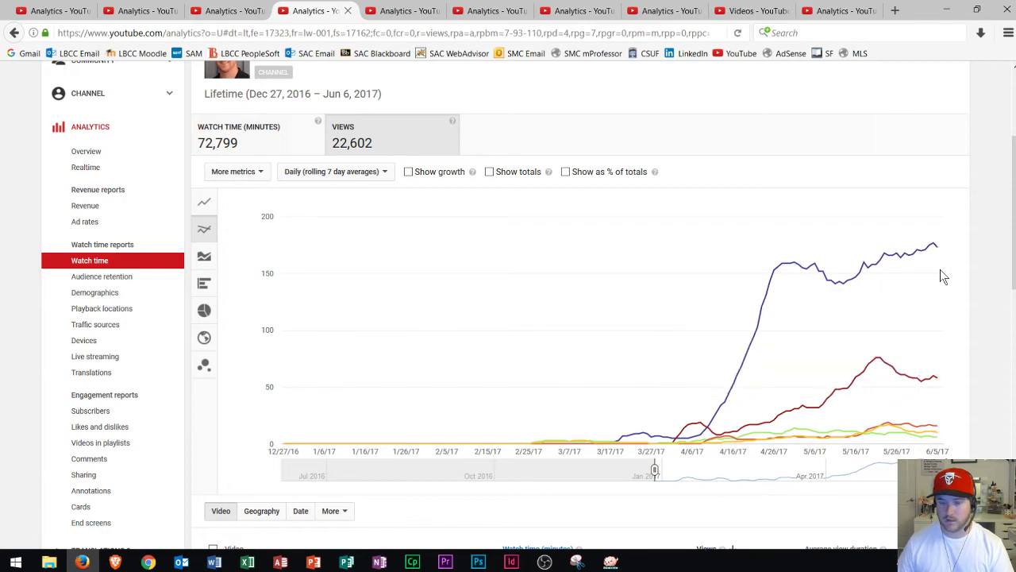
Examine the per-video table of views, watch time and average view duration beneath the multi-line chart
scroll(816, 252, "down", 1)
scroll(816, 253, "down", 3)
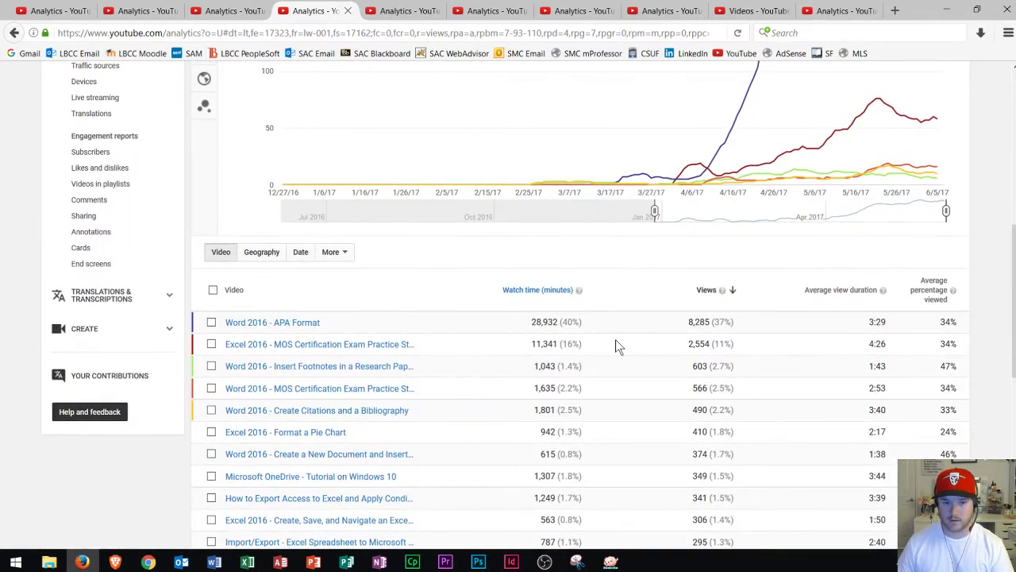
scroll(616, 339, "down", 1)
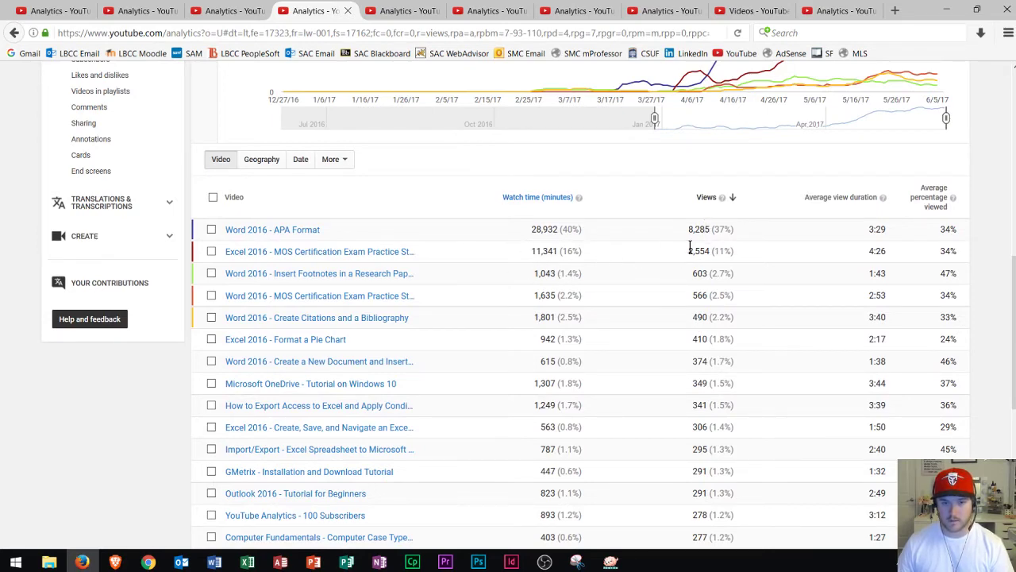
scroll(667, 254, "up", 4)
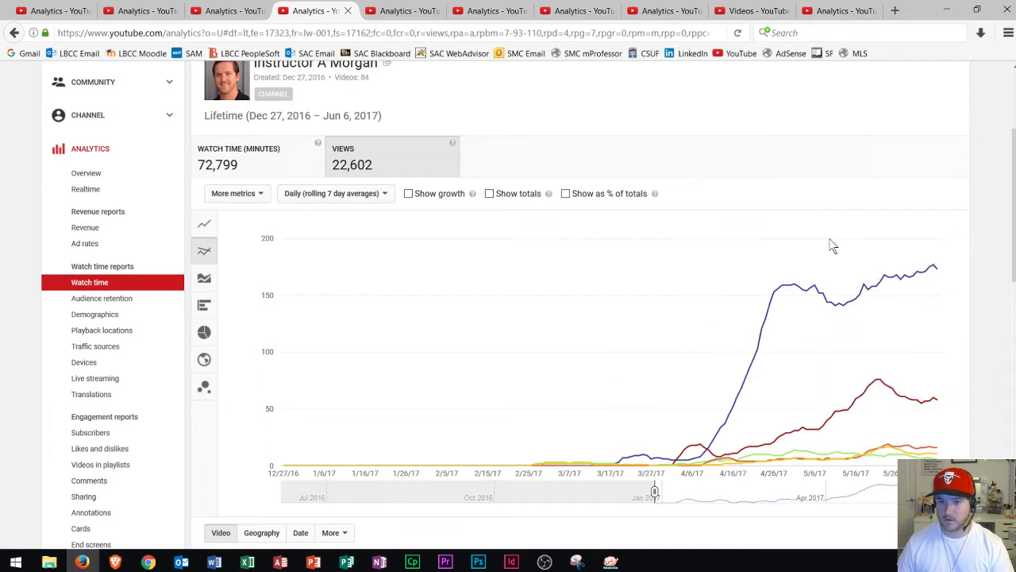
Return to the lifetime Overview and review the estimated revenue and the engagement metrics, including shares
left_click(94, 10)
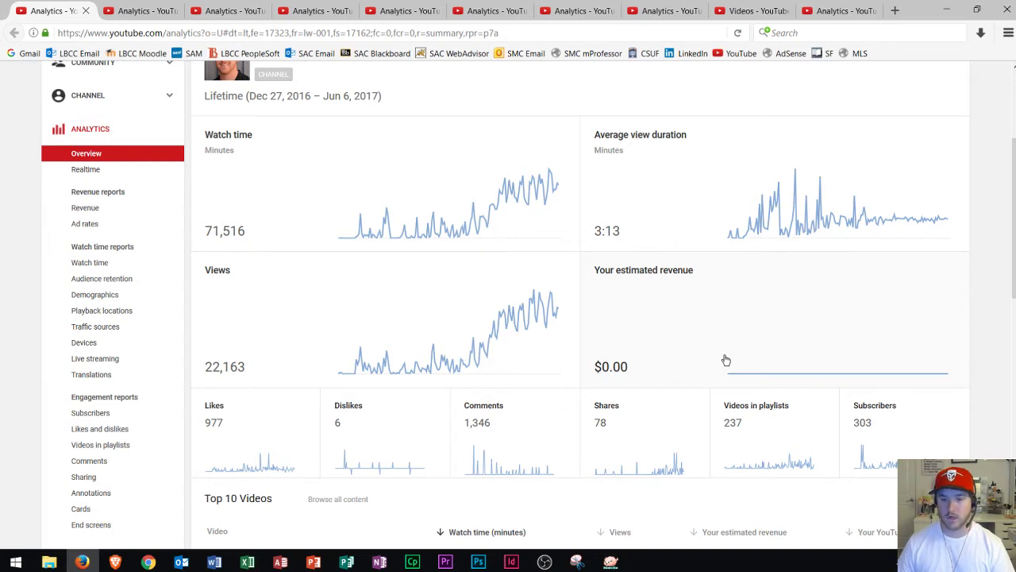
mouse_move(730, 333)
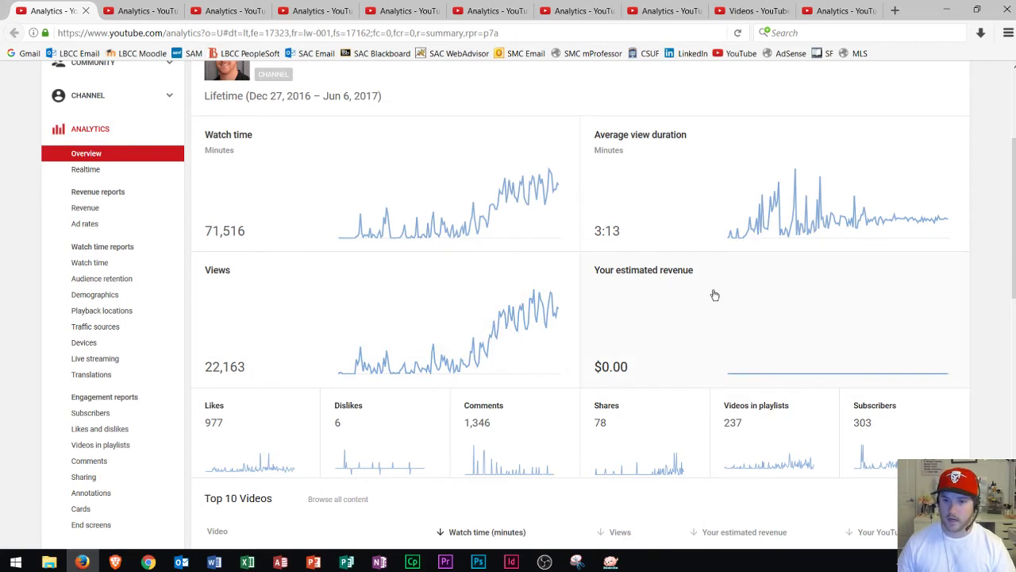
scroll(660, 299, "down", 2)
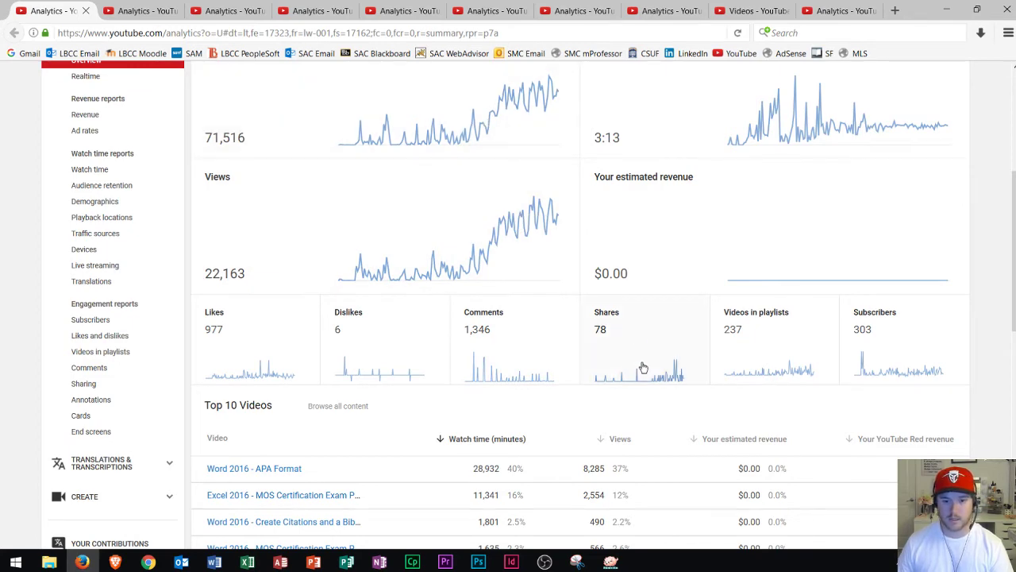
Examine the lifetime Sharing report, covering the daily shares chart and the shares per video
left_click(326, 9)
left_click(430, 8)
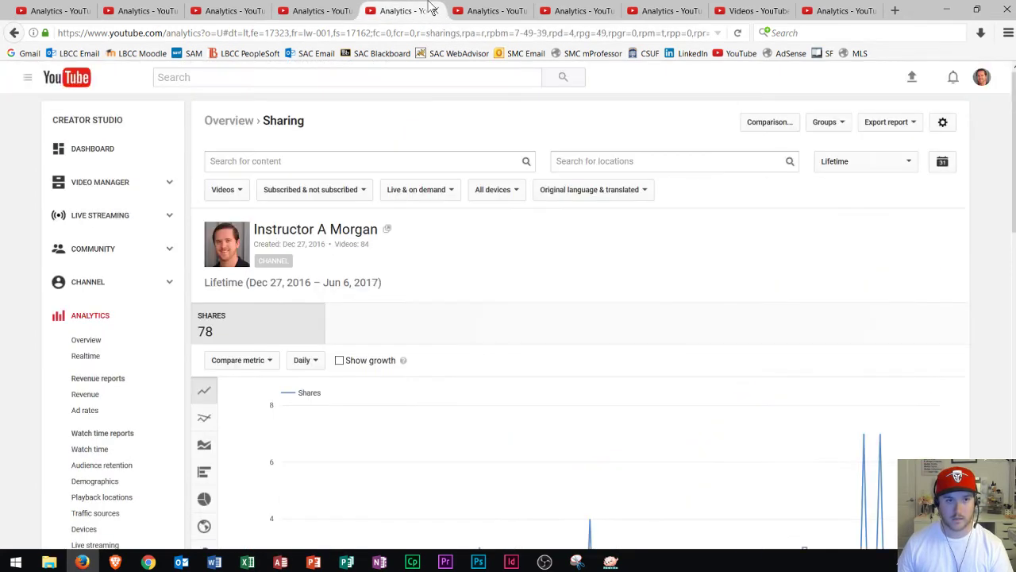
scroll(661, 192, "down", 3)
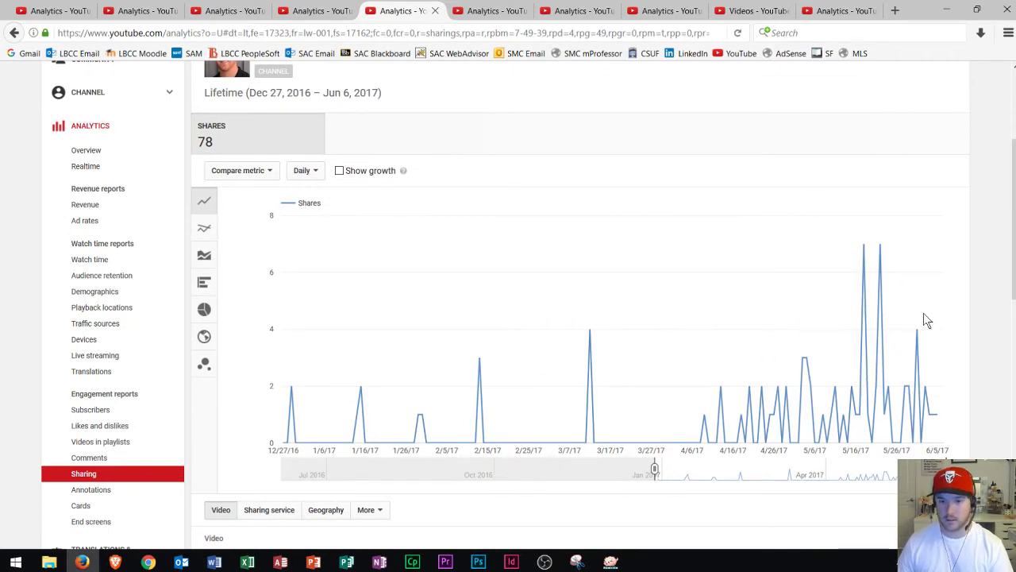
scroll(925, 318, "down", 1)
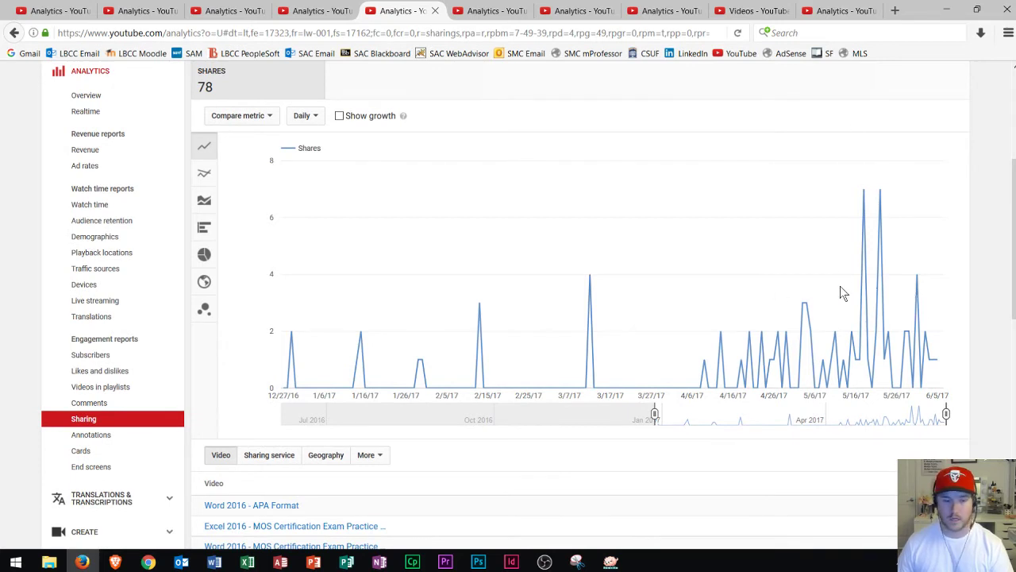
scroll(841, 292, "down", 2)
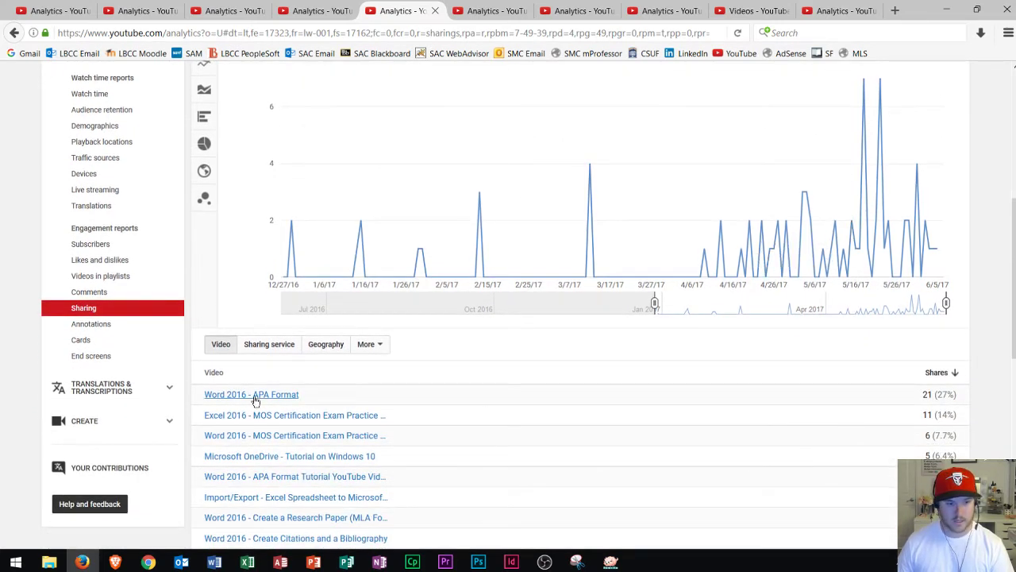
mouse_move(269, 419)
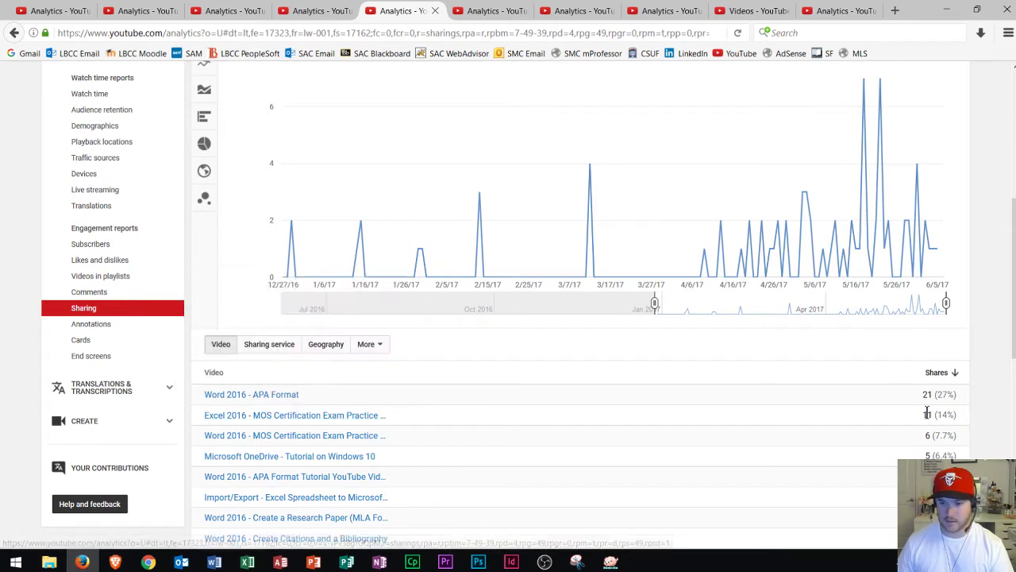
scroll(850, 274, "up", 2)
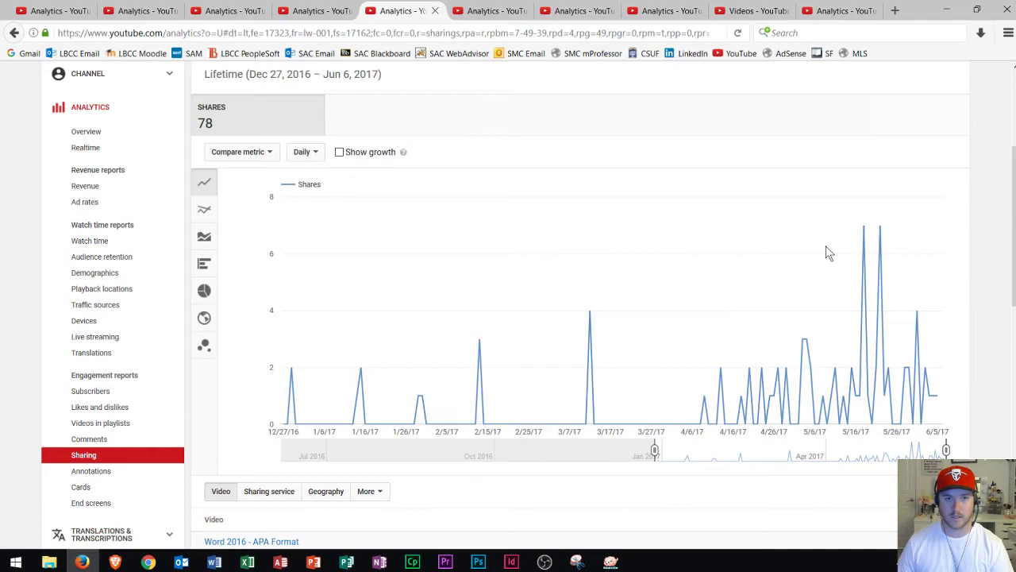
Examine the lifetime Subscribers chart and return to the lifetime Overview's engagement metrics and Top 10 Videos
left_click(499, 8)
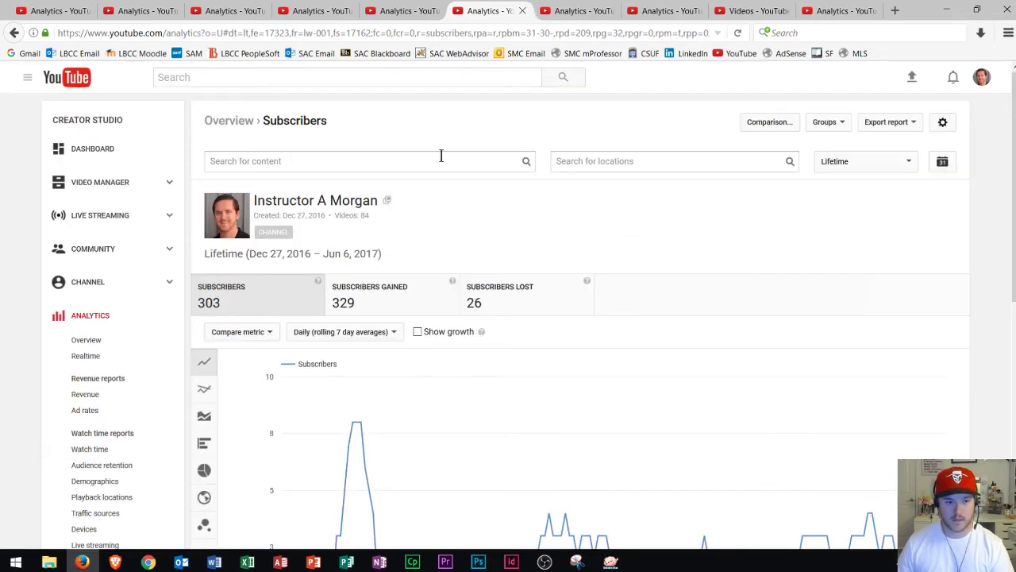
scroll(585, 147, "down", 1)
scroll(619, 163, "down", 1)
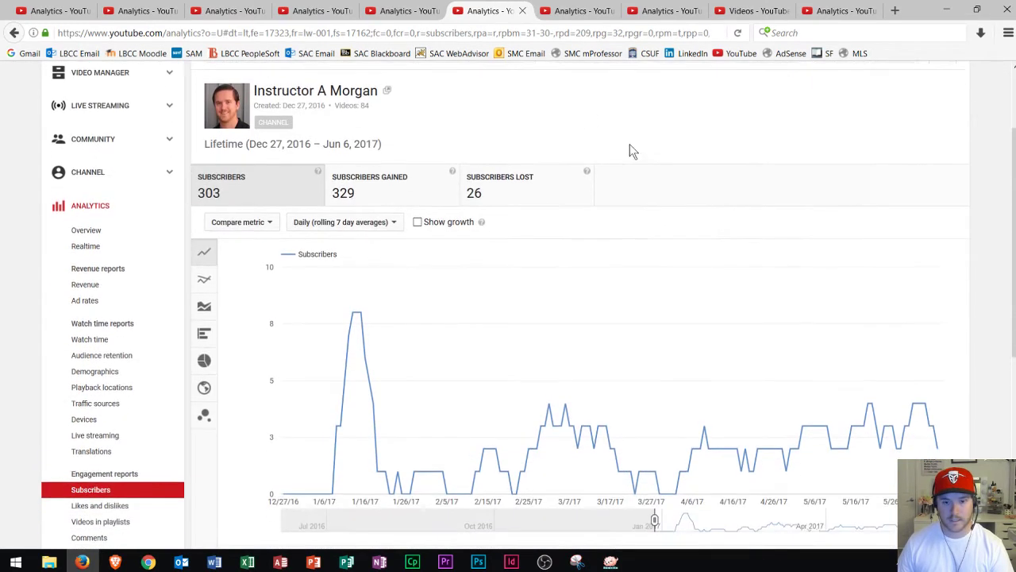
left_click(54, 6)
scroll(798, 302, "down", 1)
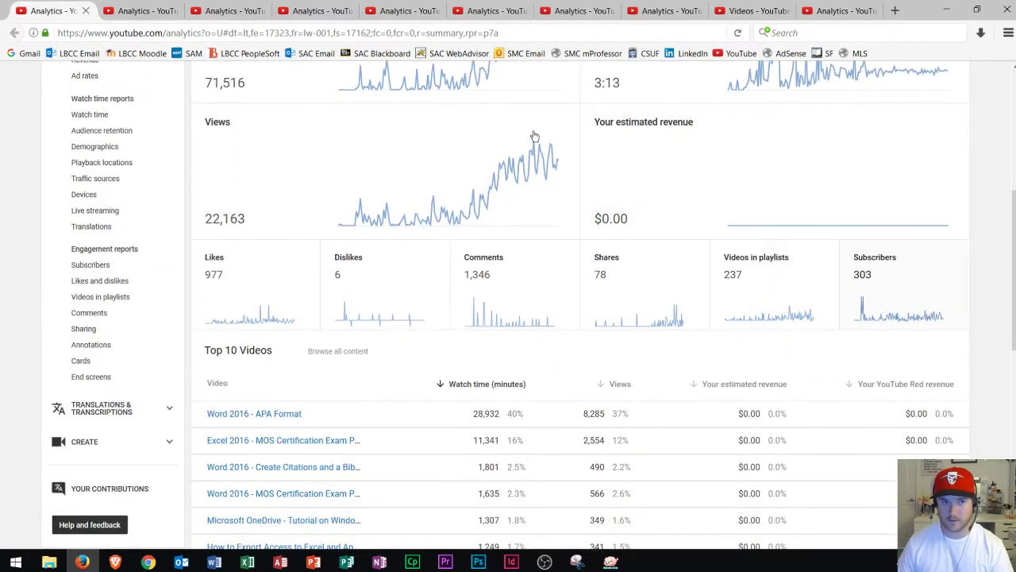
Return to the lifetime Subscribers report and examine the daily subscribers chart and the table of subscriber sources
left_click(470, 8)
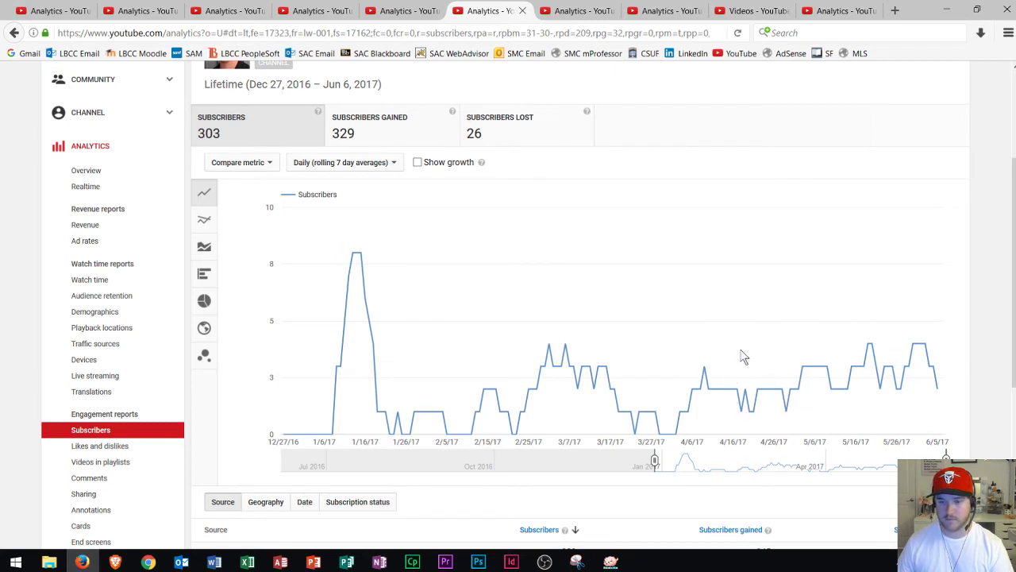
mouse_move(928, 359)
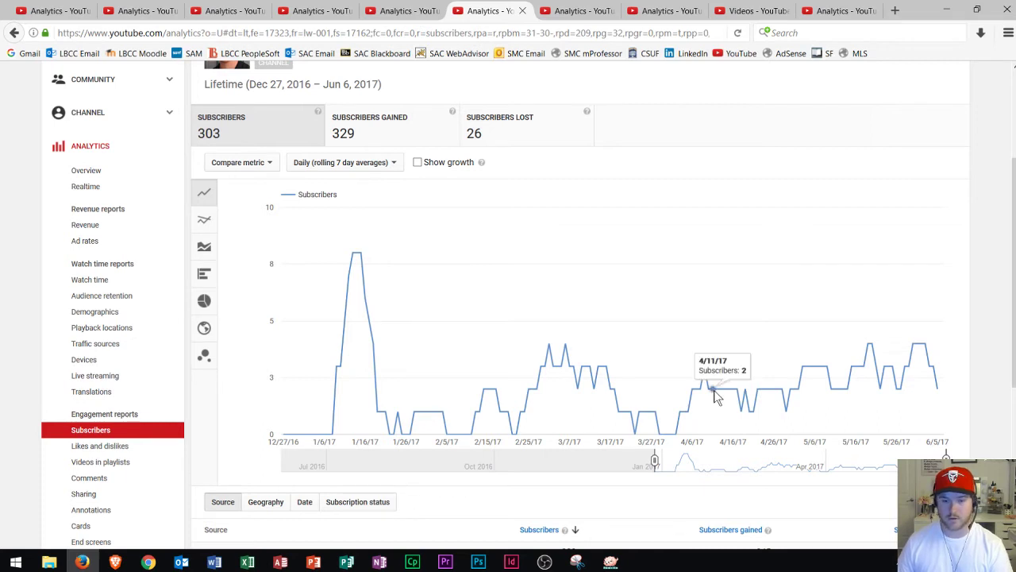
scroll(715, 391, "down", 1)
scroll(528, 361, "down", 1)
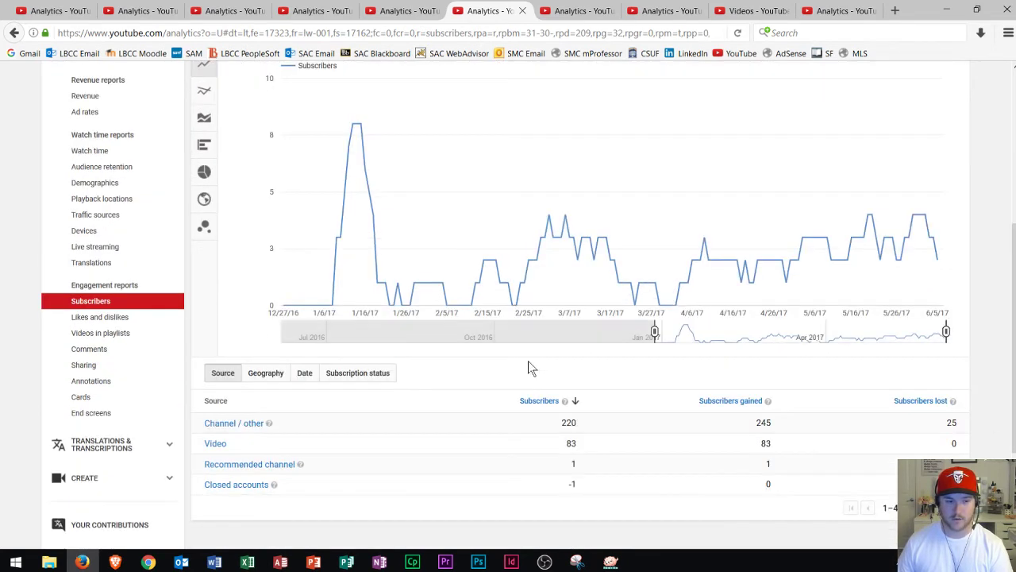
Break the lifetime subscribers down by geography and examine the subscribers, subscribers gained and subscribers lost per country
left_click(254, 376)
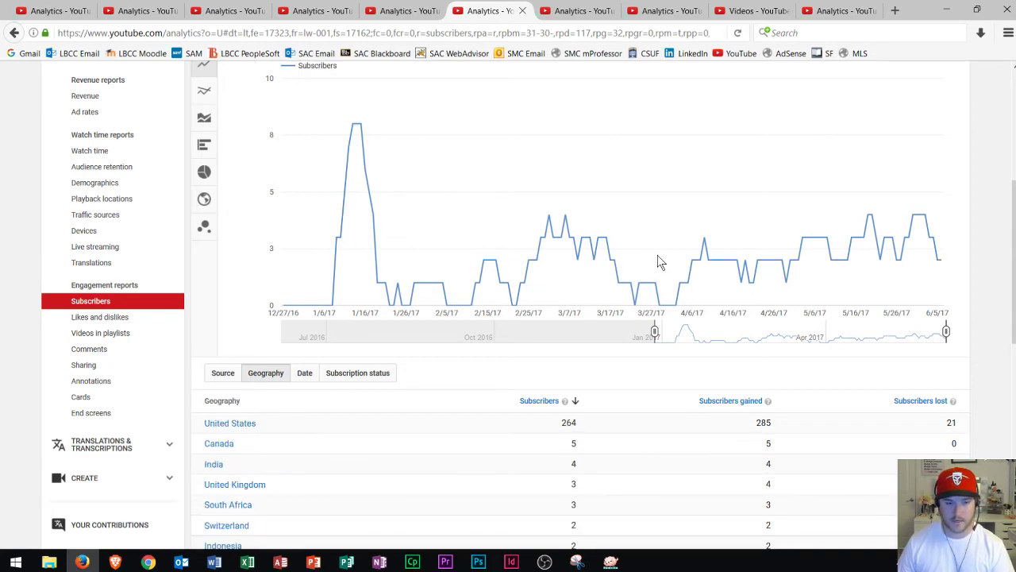
scroll(627, 254, "down", 2)
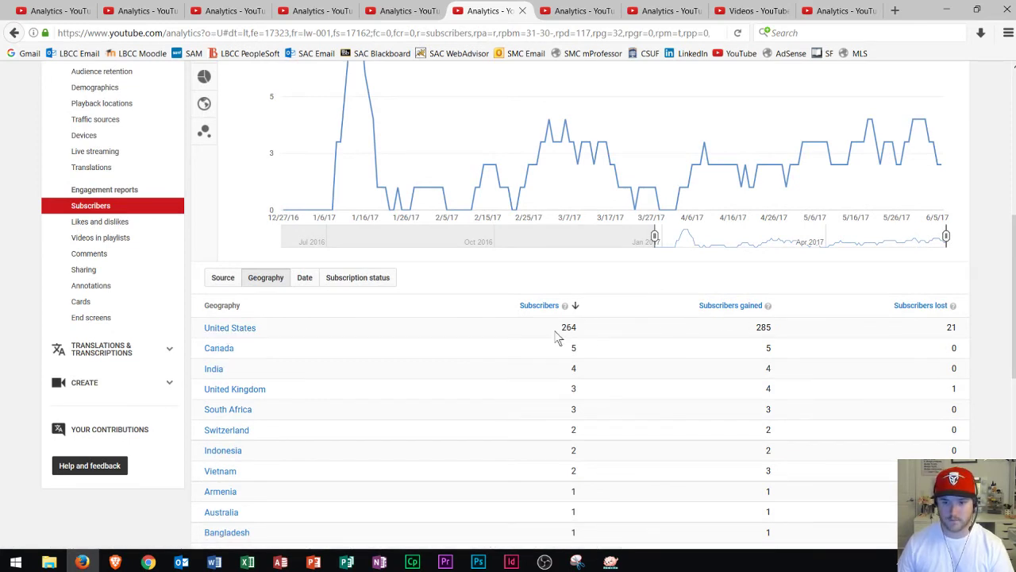
scroll(714, 317, "down", 1)
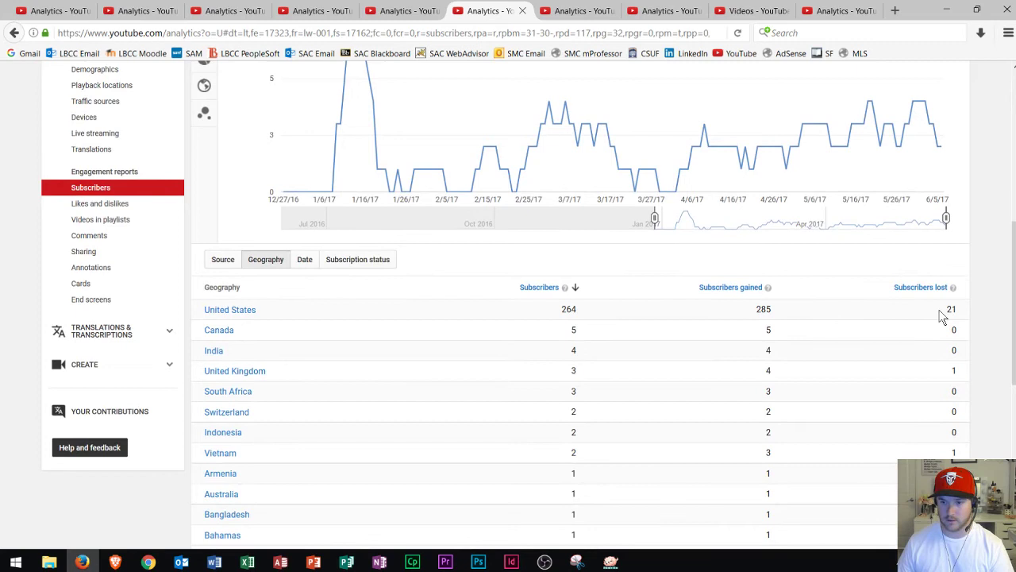
scroll(508, 333, "down", 3)
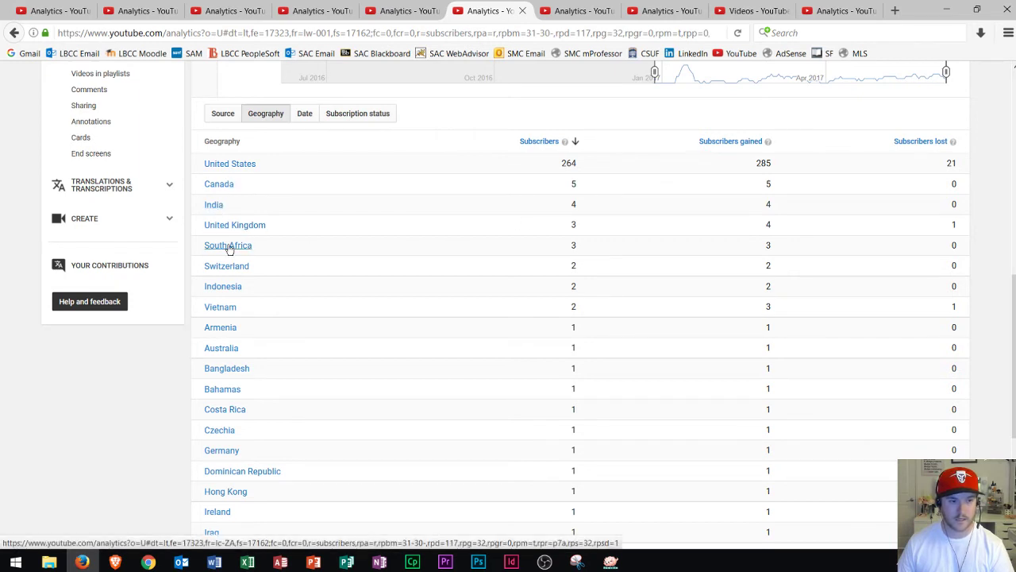
scroll(246, 230, "down", 3)
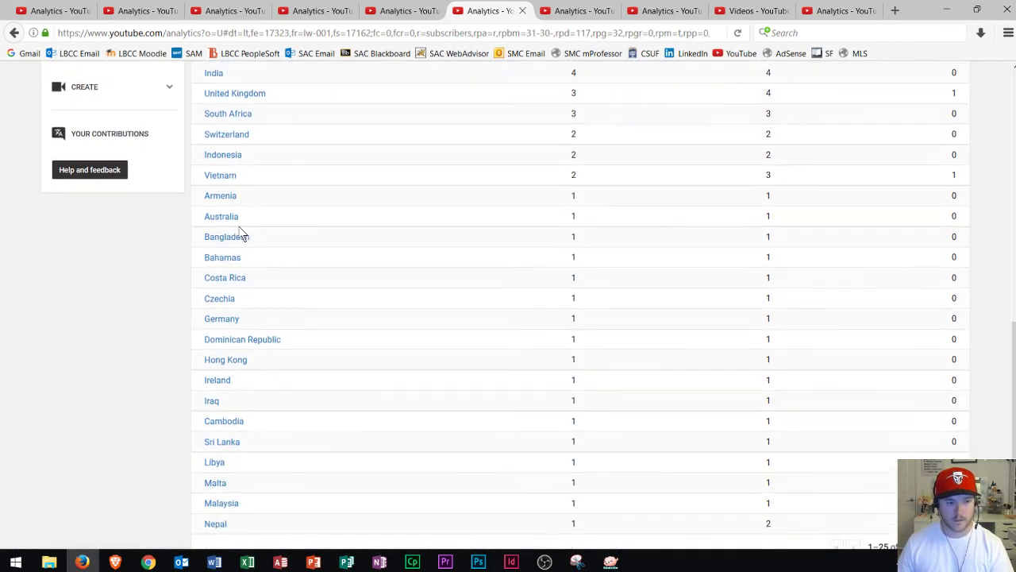
scroll(240, 231, "down", 1)
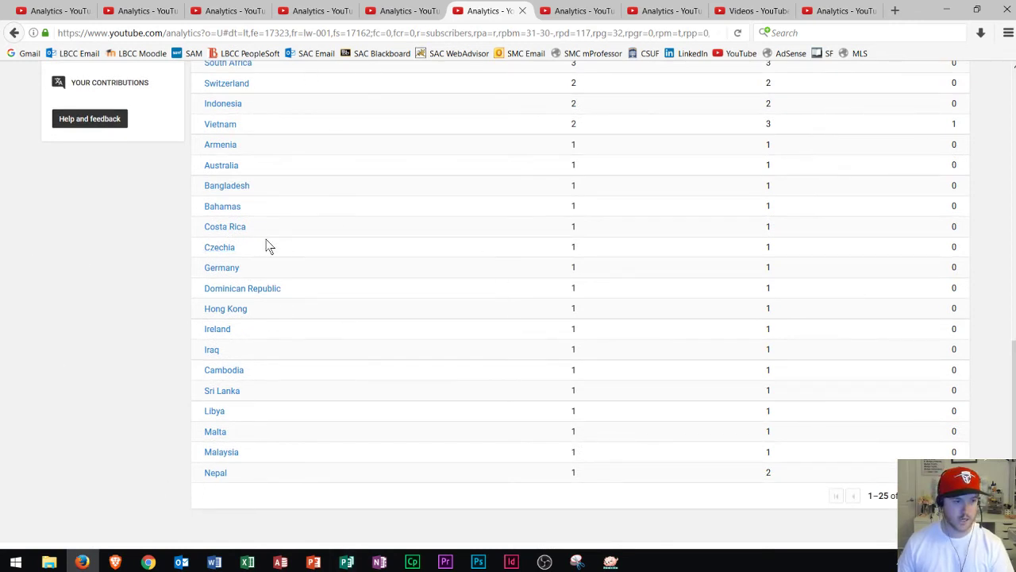
scroll(268, 230, "up", 1)
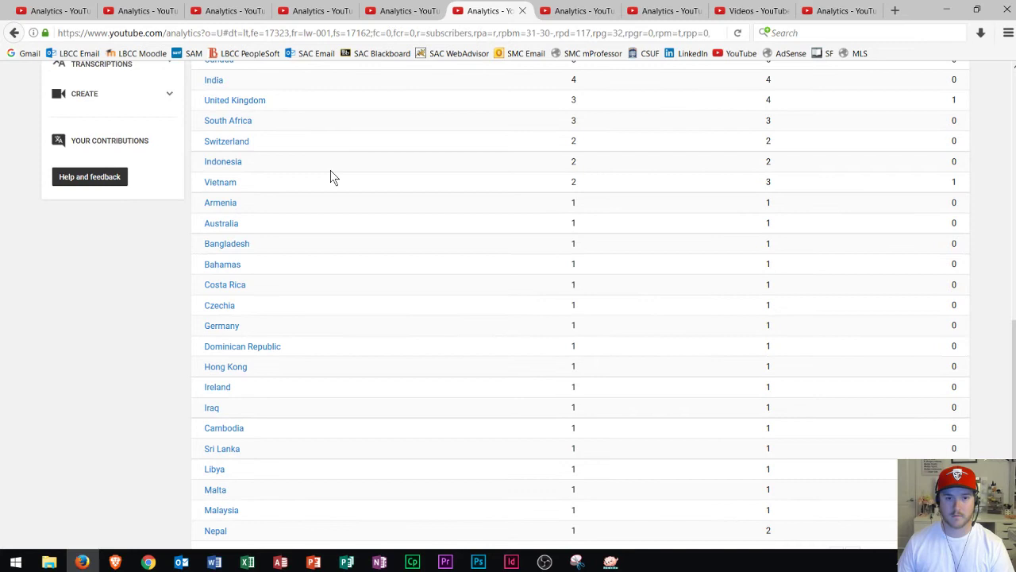
scroll(374, 238, "up", 1)
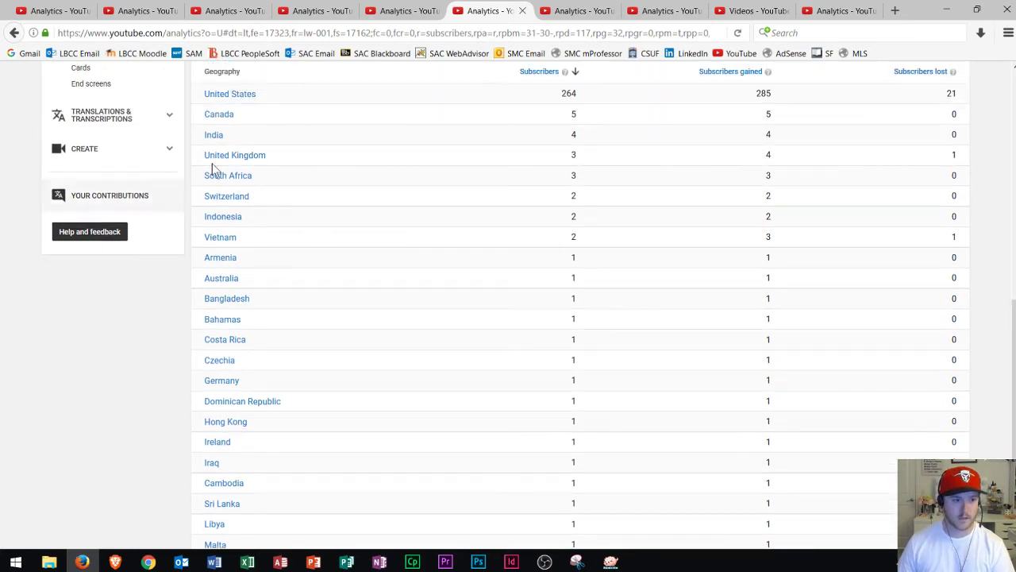
scroll(262, 184, "up", 1)
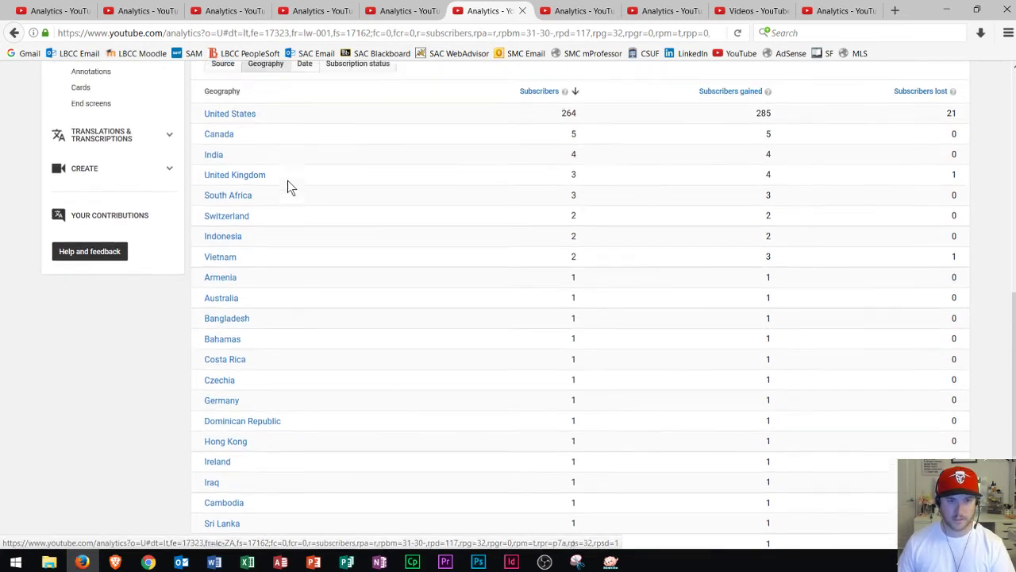
scroll(445, 214, "down", 4)
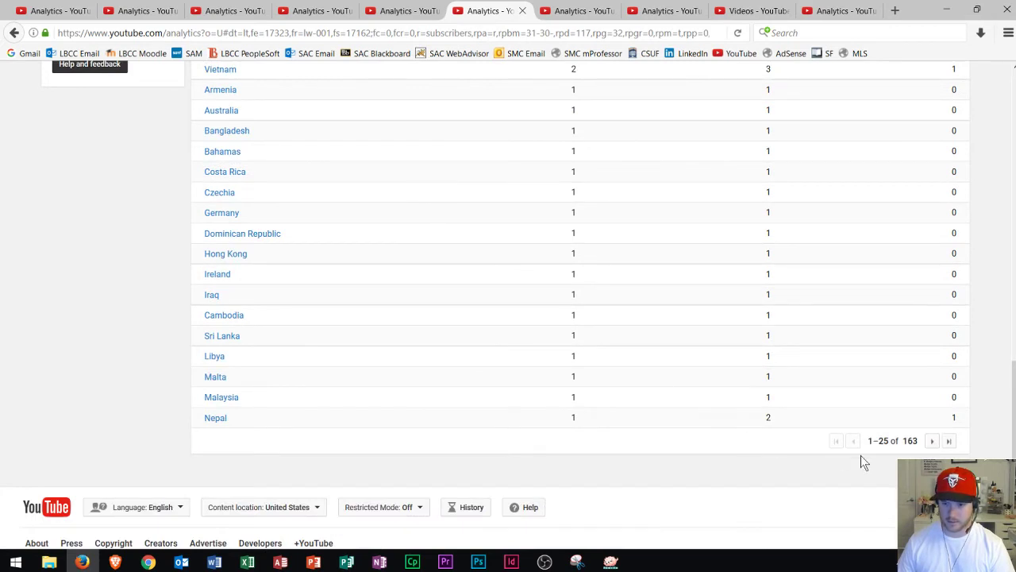
Show the second page of countries in the subscriber geography table and review it along with the subscriber totals
left_click(931, 443)
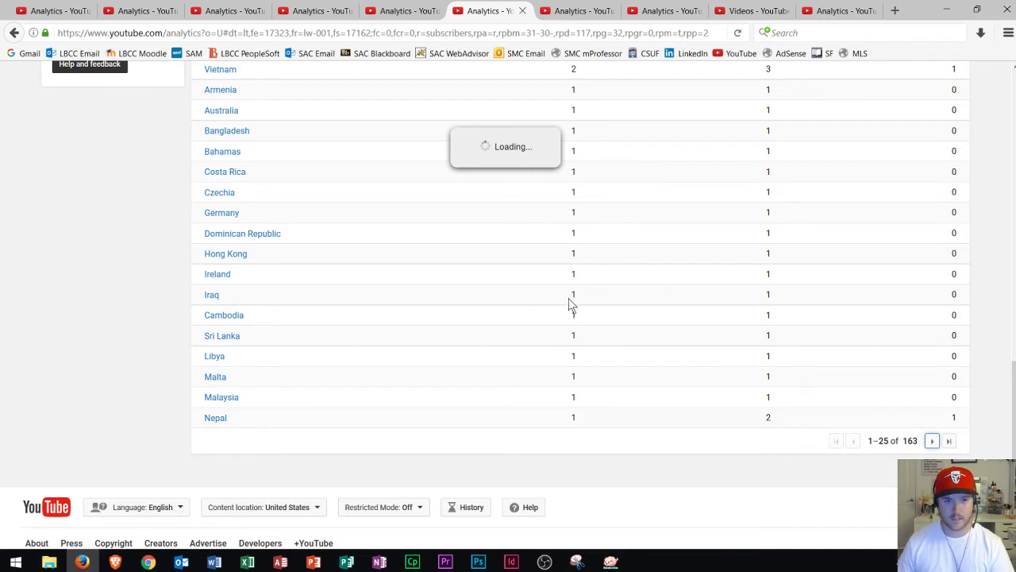
scroll(548, 293, "up", 5)
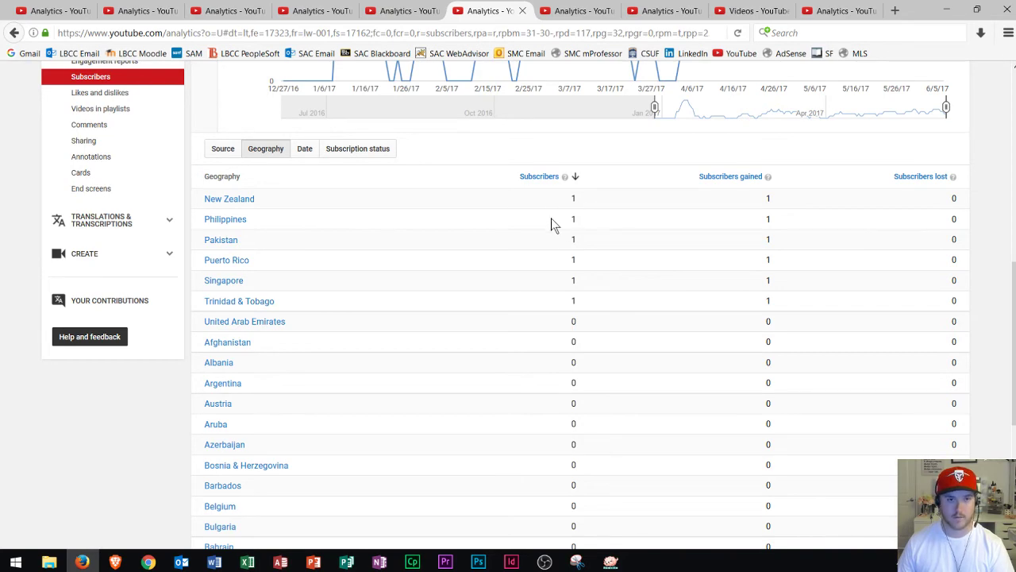
scroll(573, 202, "up", 5)
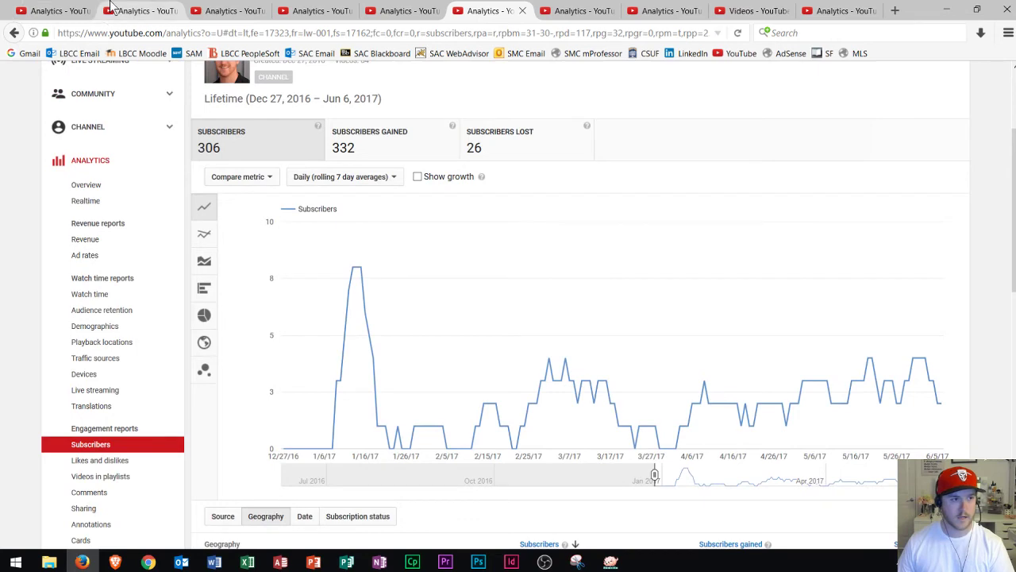
Return to the lifetime Overview and review the Top 10 Videos by watch time, top geographies, gender and traffic sources
left_click(42, 9)
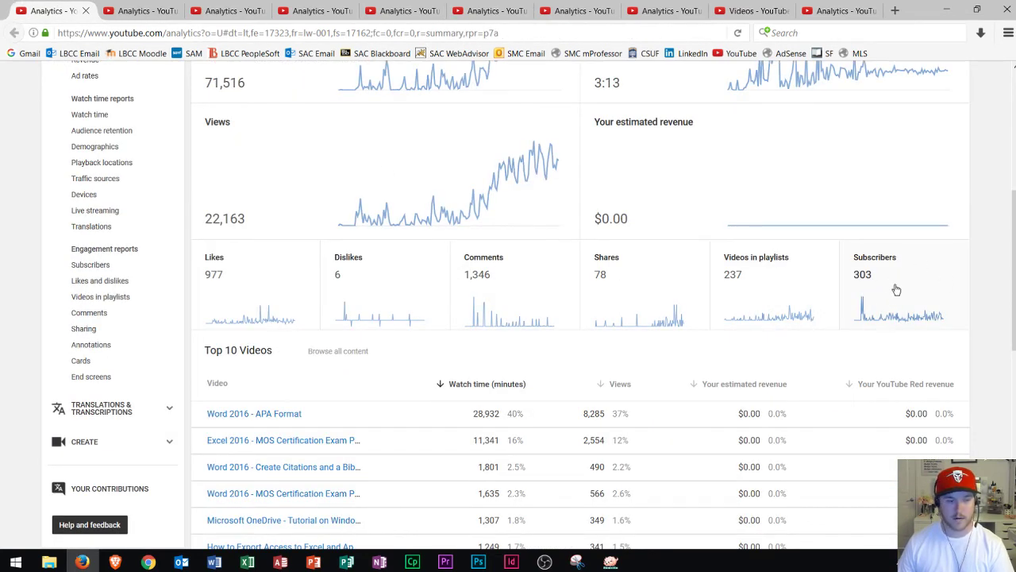
scroll(896, 290, "down", 3)
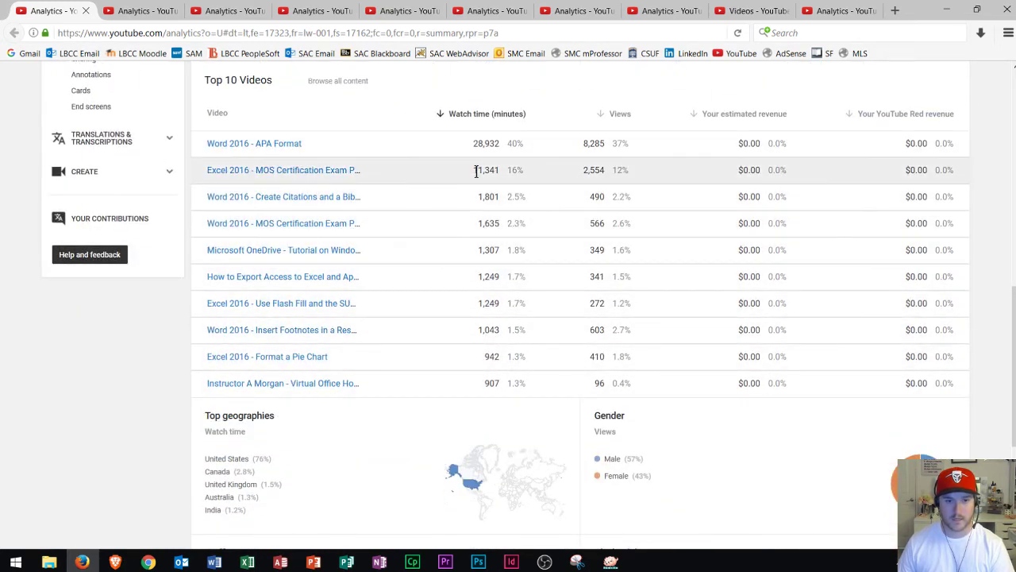
left_click_drag(475, 146, 507, 149)
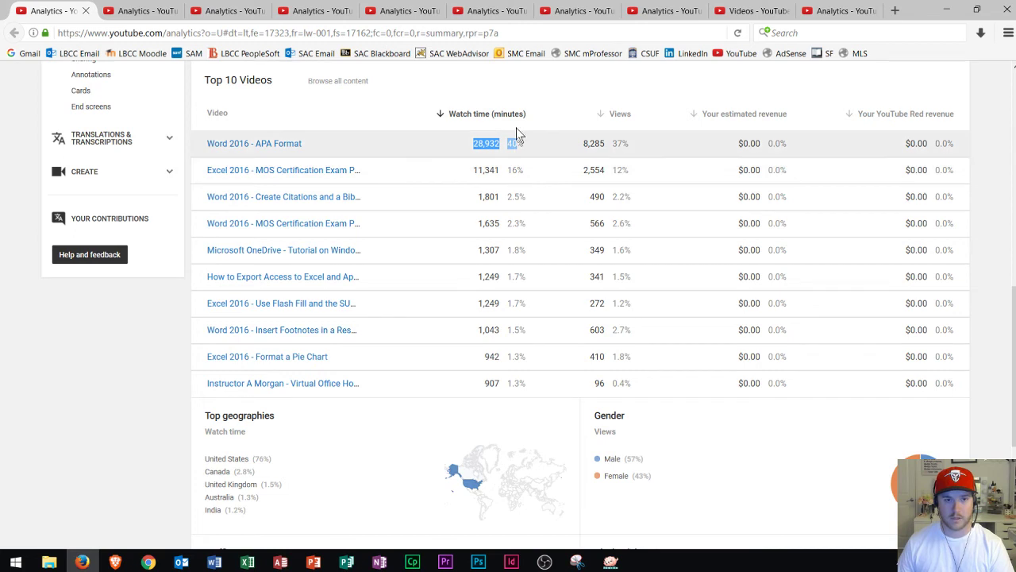
scroll(374, 199, "down", 1)
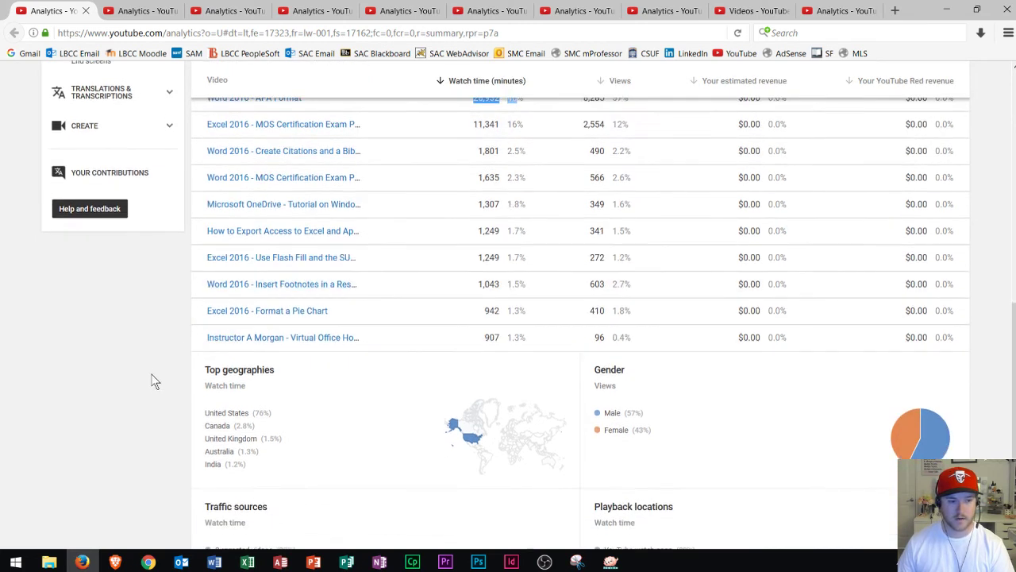
scroll(365, 365, "down", 2)
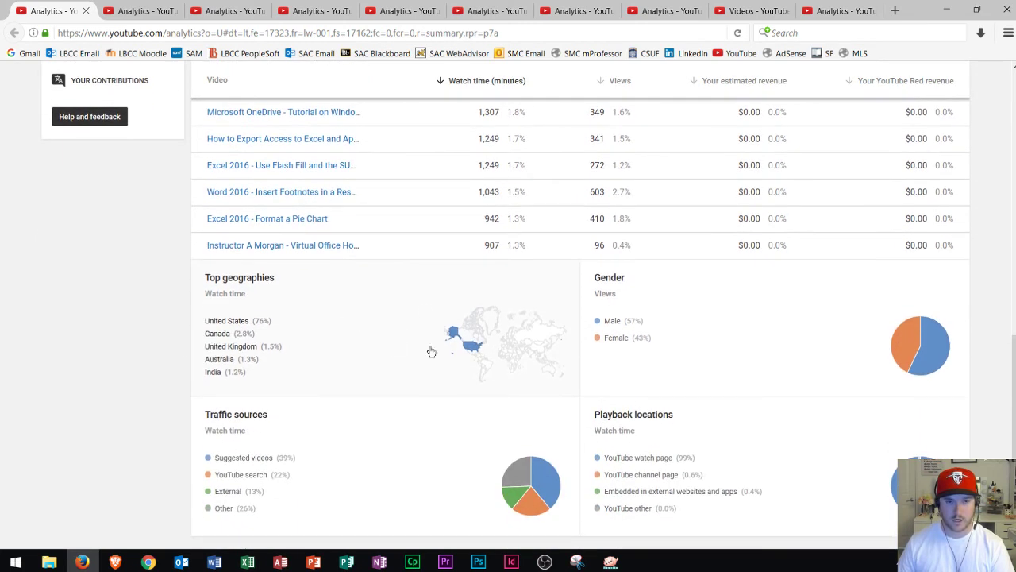
Open the lifetime Watch time report by geography and examine the world map and the leading countries' watch time
left_click(557, 9)
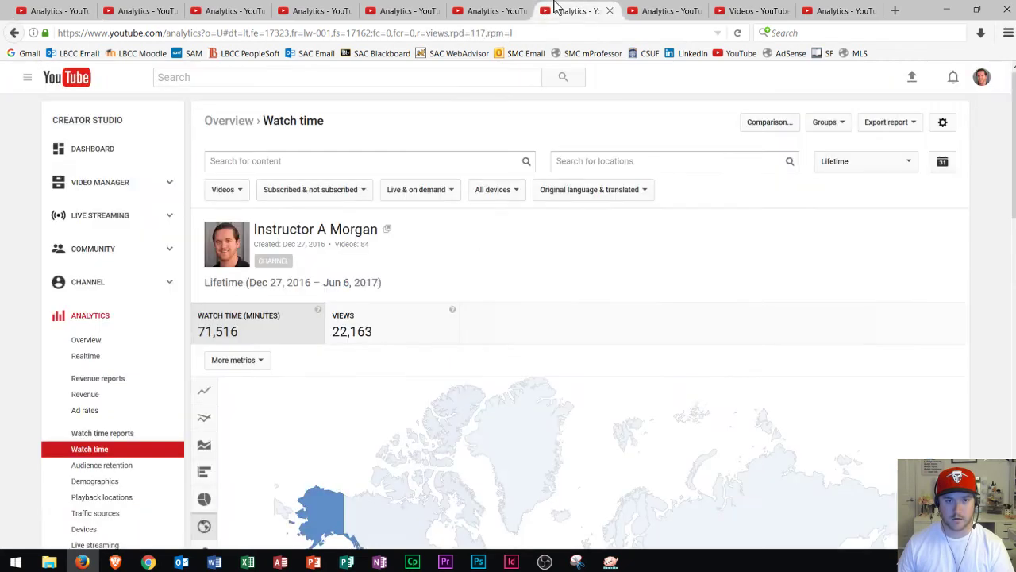
scroll(508, 254, "down", 5)
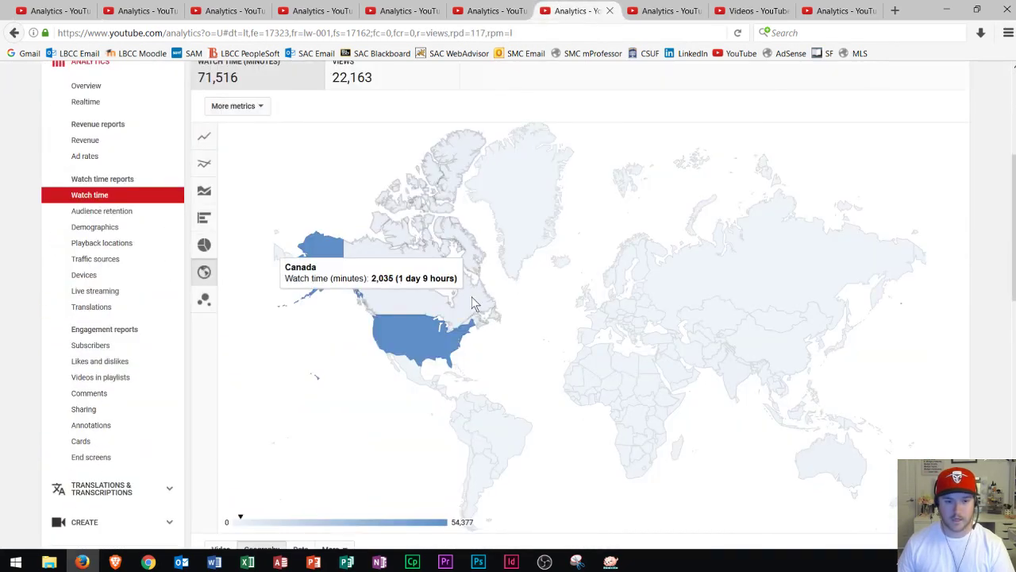
scroll(635, 293, "down", 4)
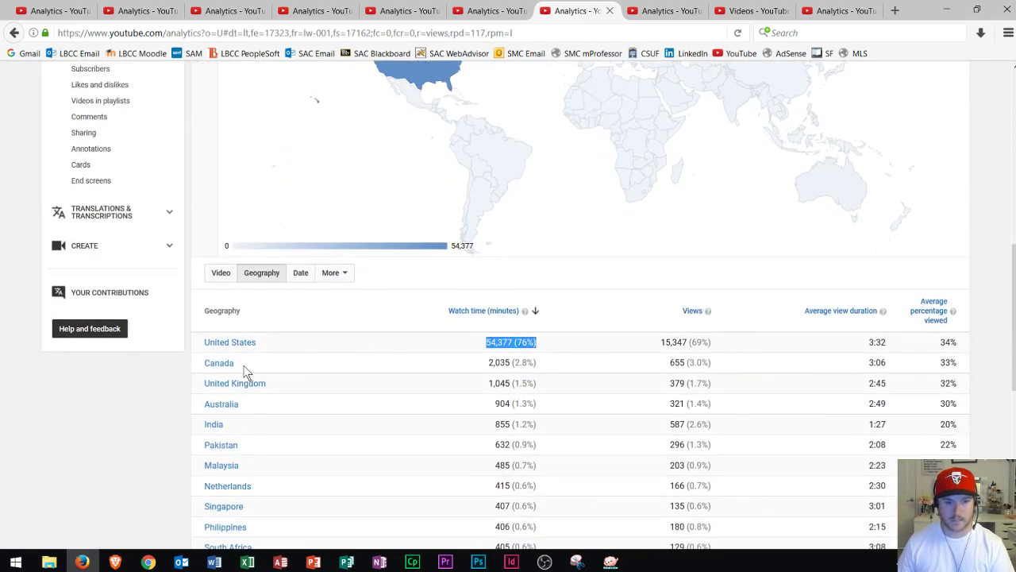
left_click(163, 387)
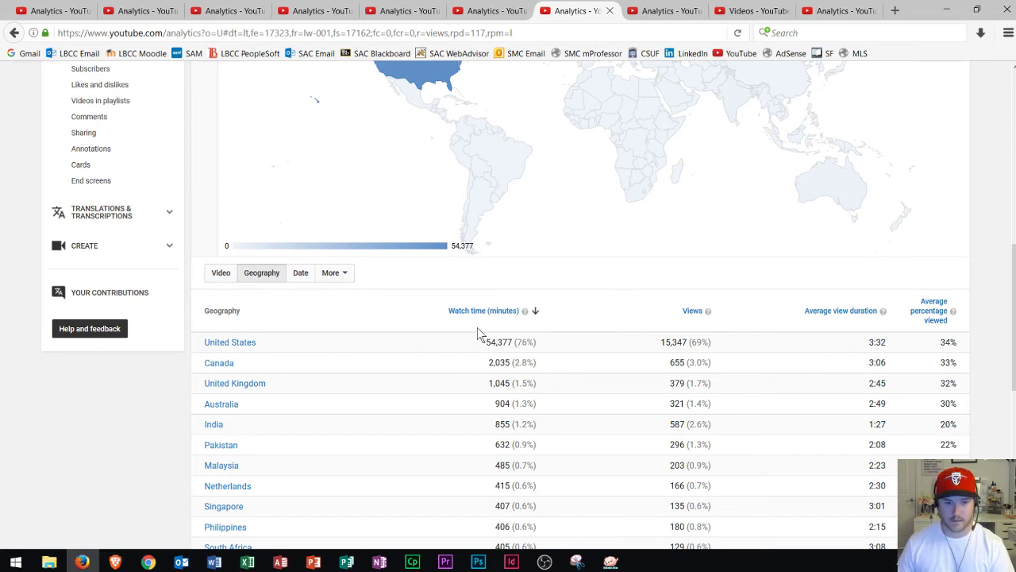
Examine the first page of the per-country table of watch time, views, average view duration and average percentage viewed
scroll(478, 327, "down", 5)
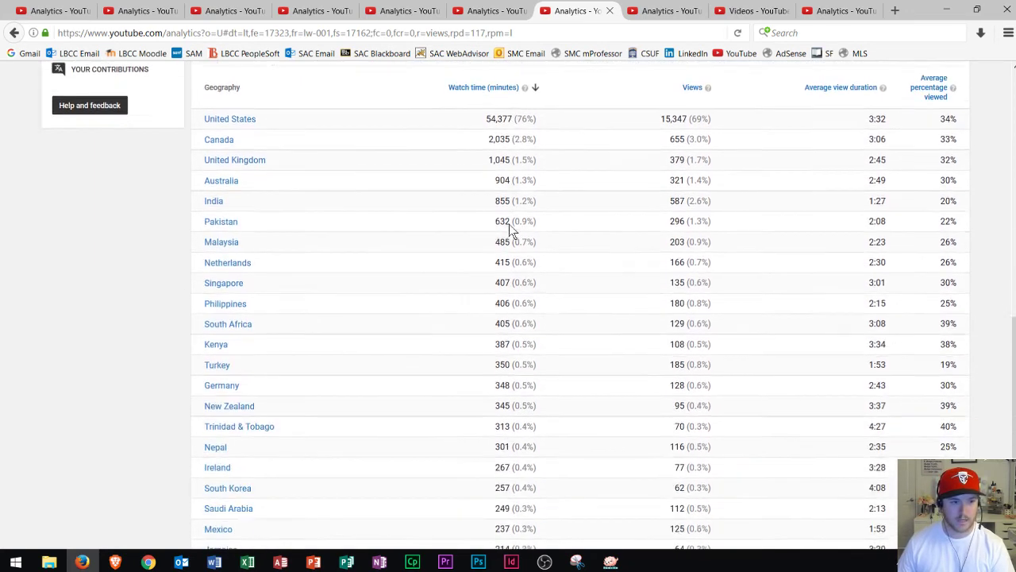
scroll(509, 224, "down", 1)
scroll(560, 255, "down", 4)
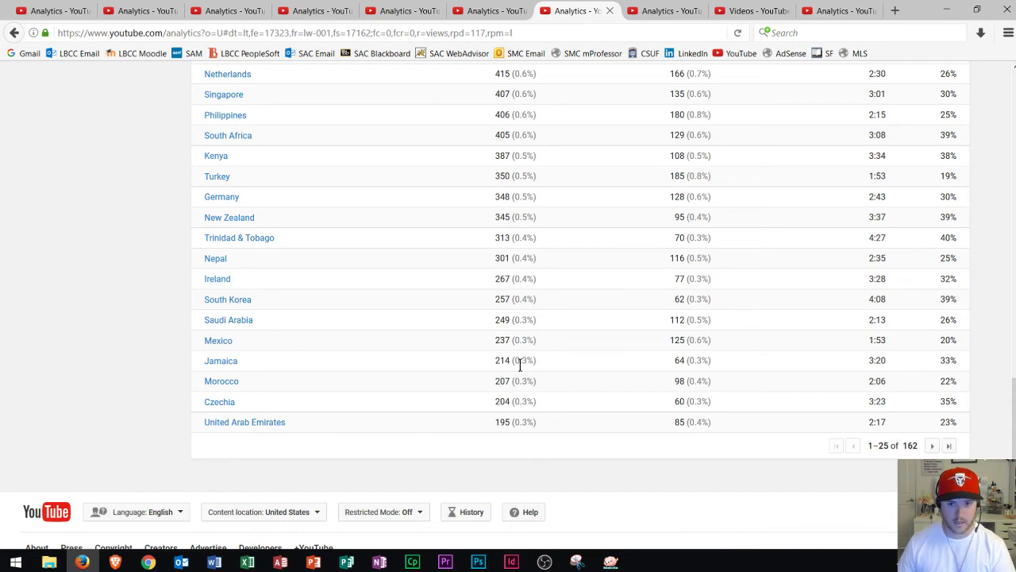
scroll(520, 364, "up", 2)
scroll(638, 358, "down", 4)
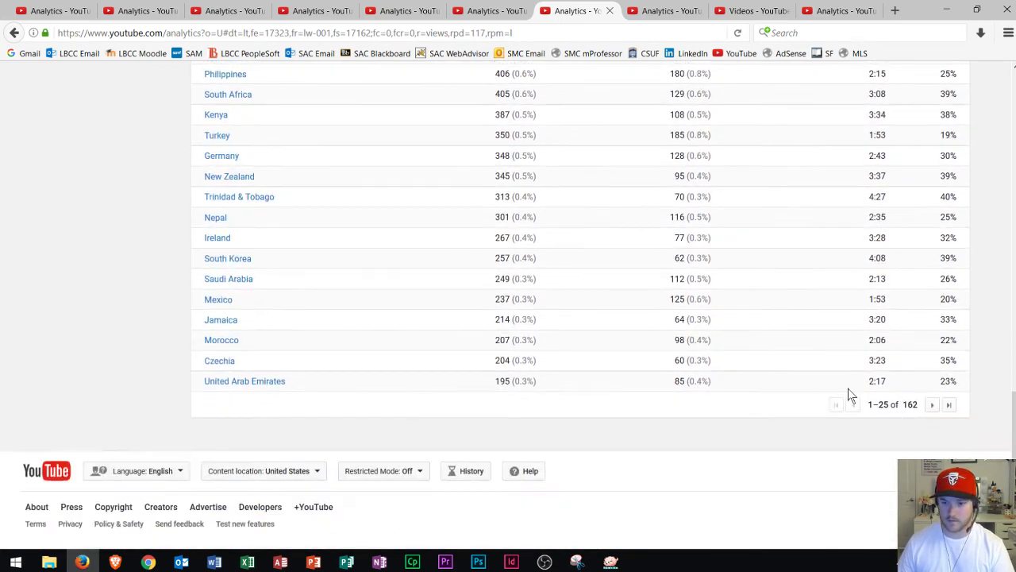
scroll(545, 381, "up", 5)
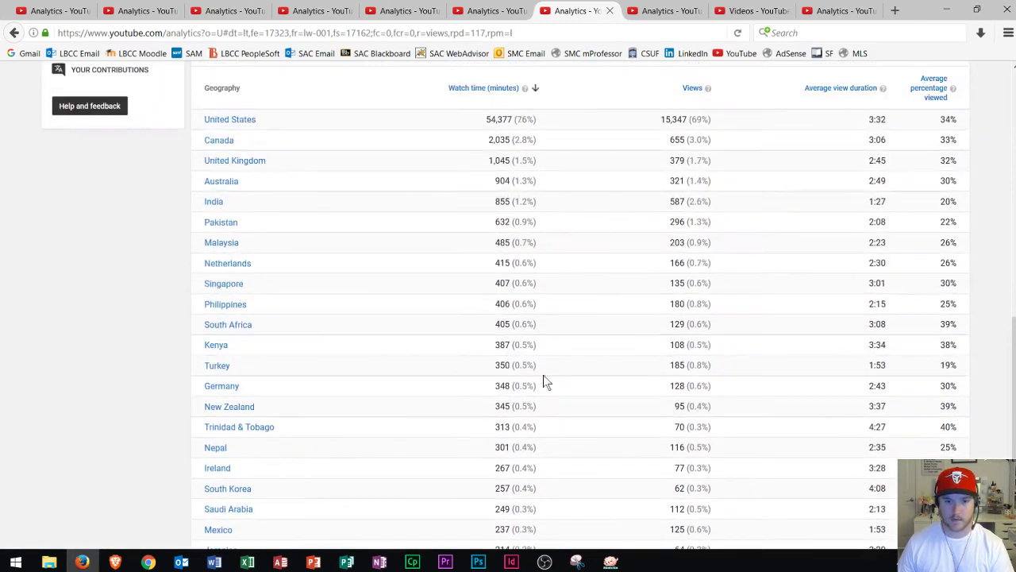
Drill down into the United States on the watch time map and examine the watch time by state, including California
scroll(465, 349, "up", 2)
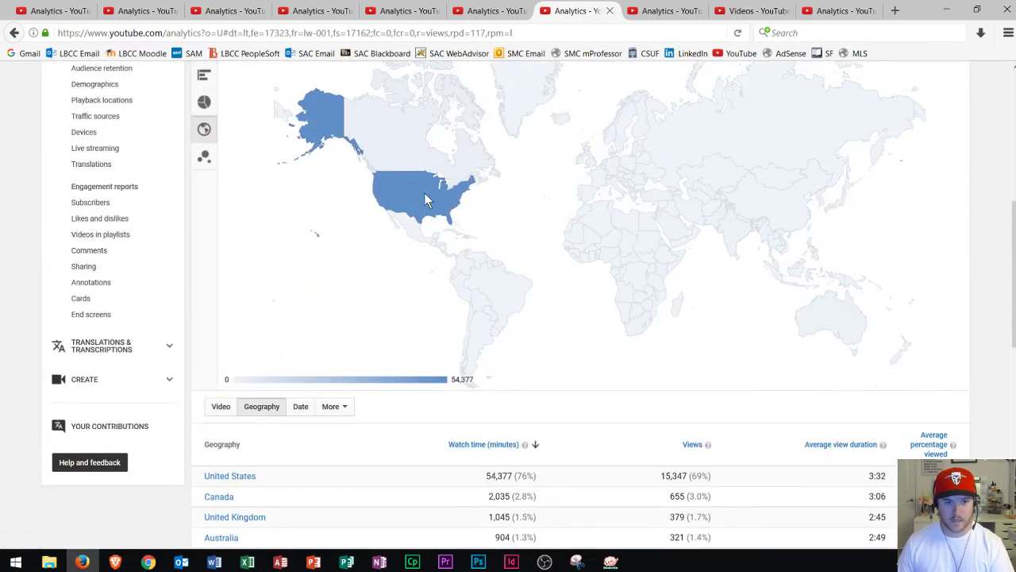
mouse_move(424, 192)
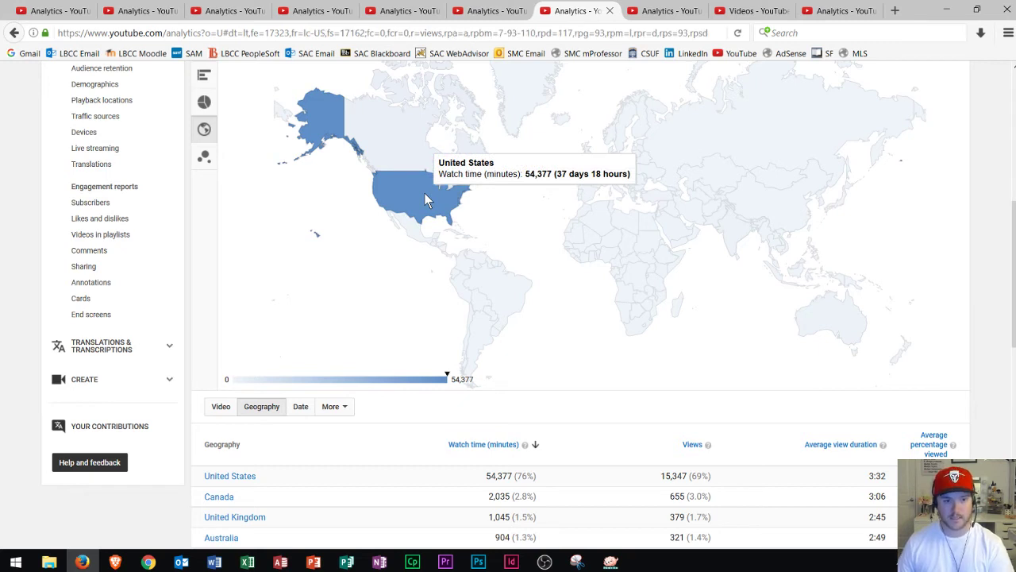
left_click(424, 194)
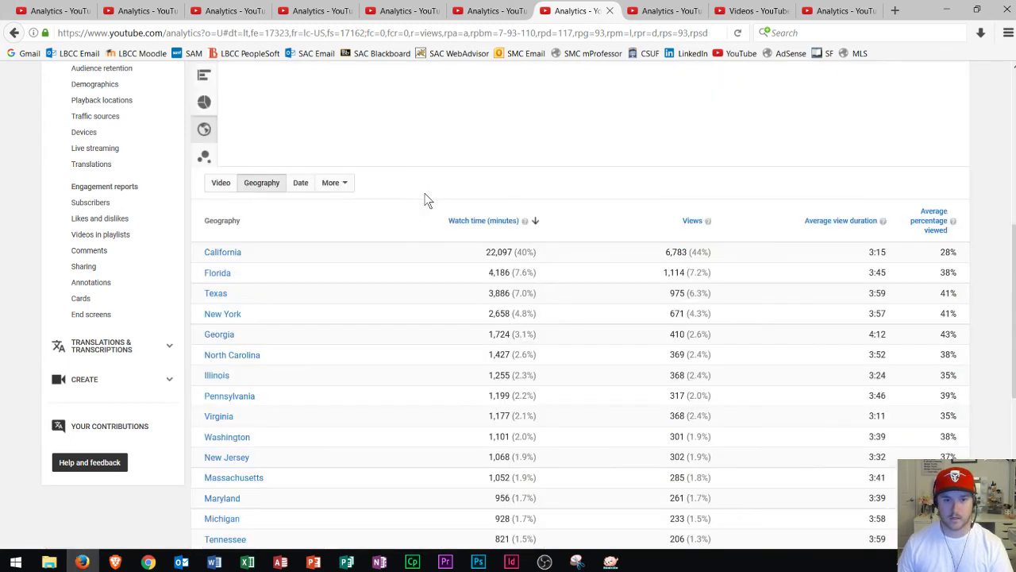
scroll(434, 224, "down", 2)
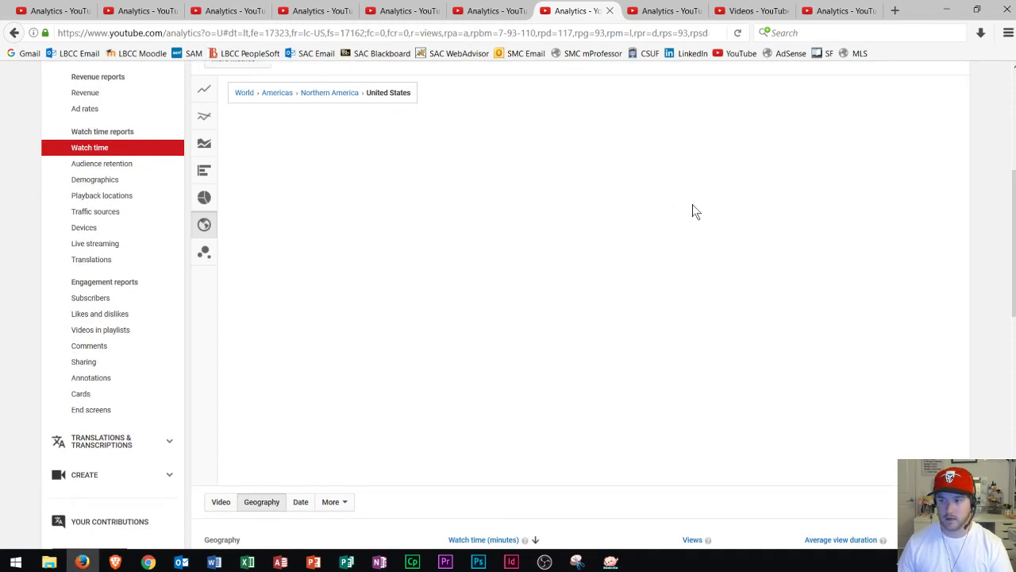
scroll(531, 347, "down", 5)
scroll(520, 350, "up", 5)
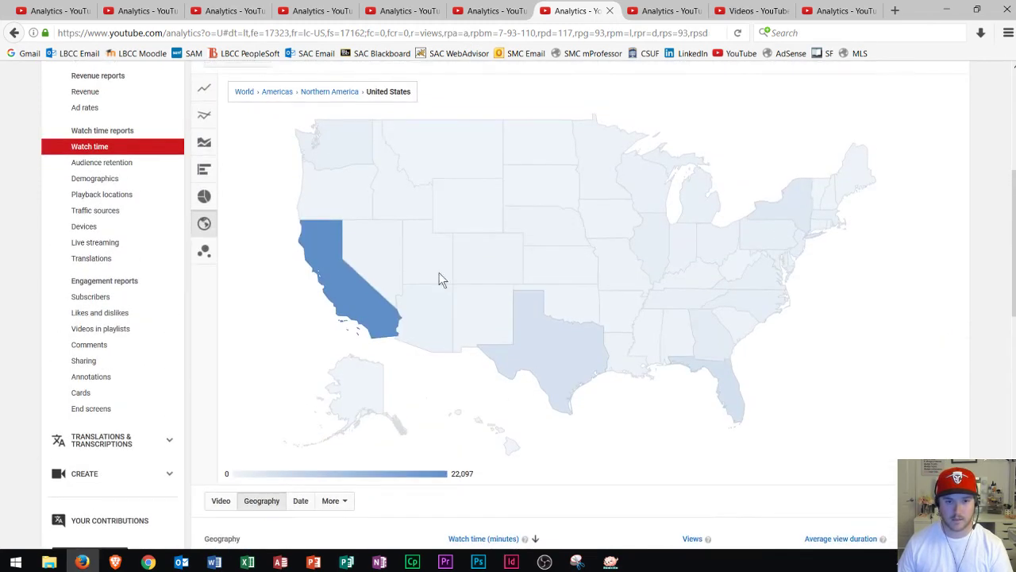
mouse_move(318, 275)
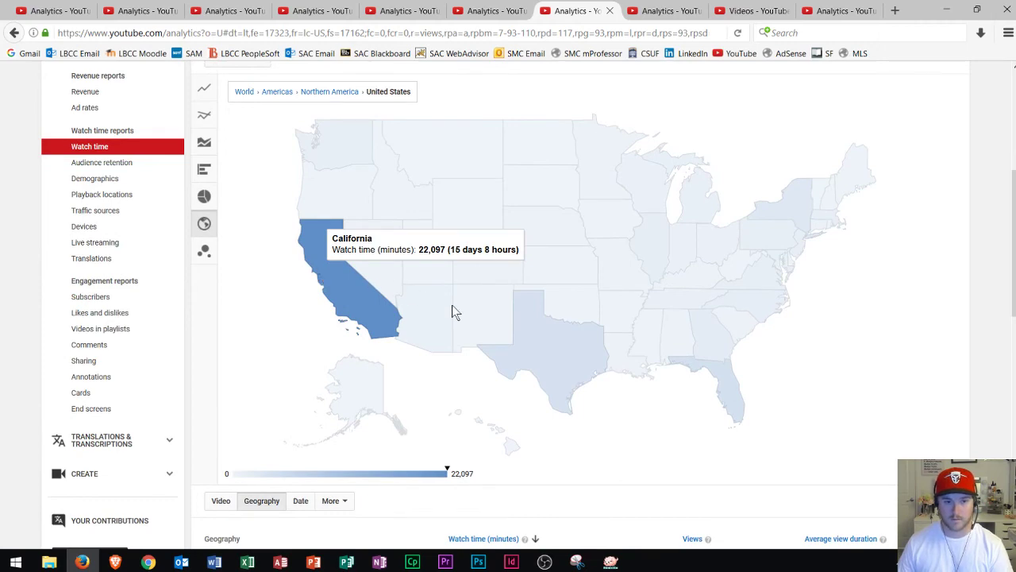
Examine the per-state table of watch time for the United States, comparing California's share with the states ranked below it
mouse_move(734, 389)
scroll(660, 321, "down", 4)
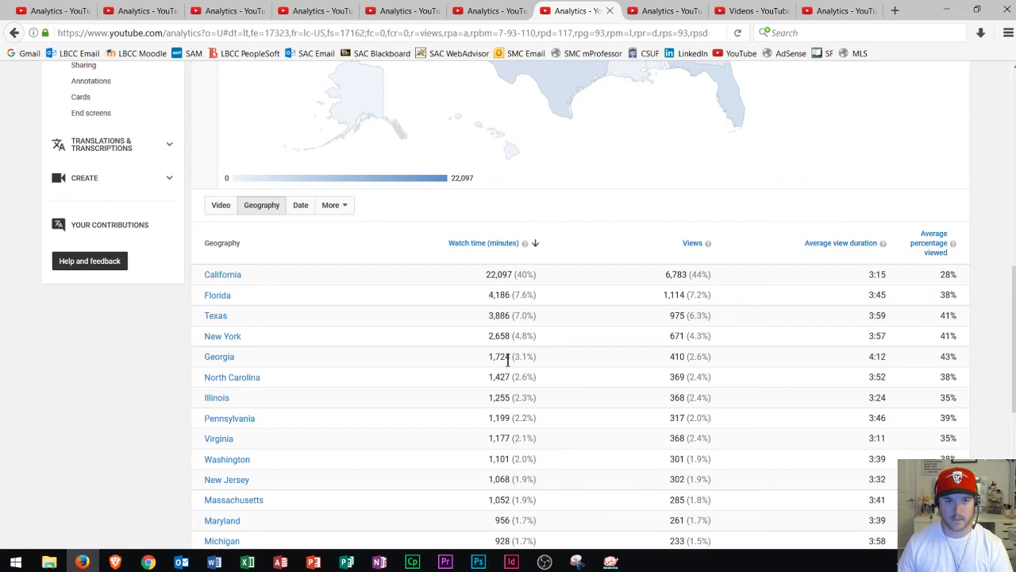
left_click_drag(488, 277, 536, 276)
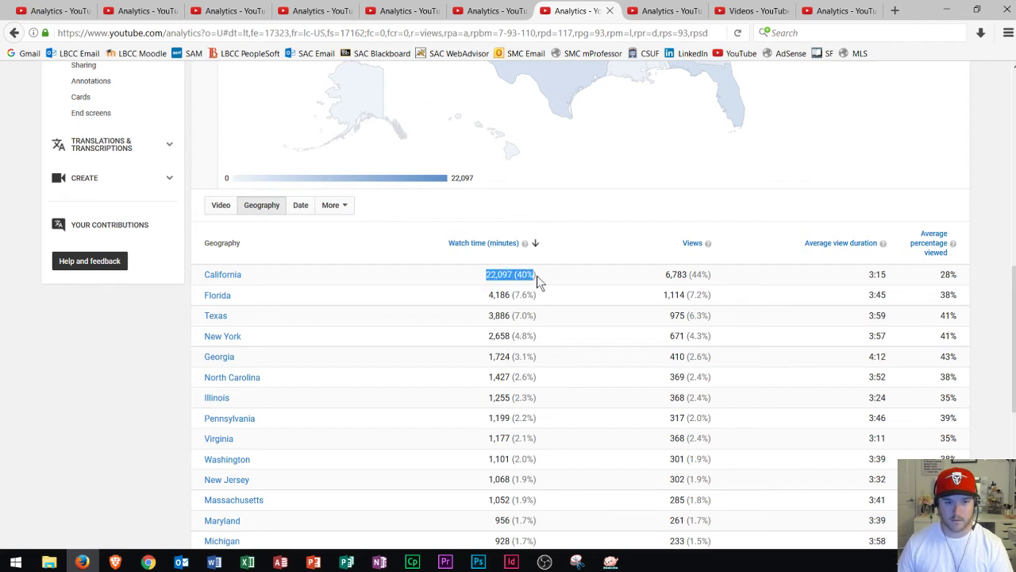
left_click(509, 293)
left_click_drag(481, 297, 551, 424)
left_click(467, 352)
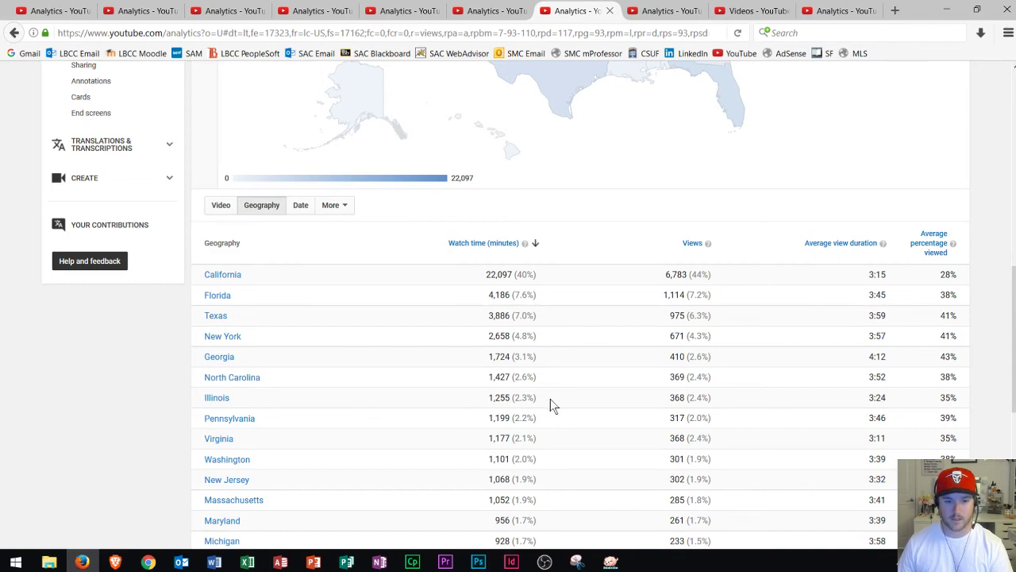
scroll(546, 402, "up", 5)
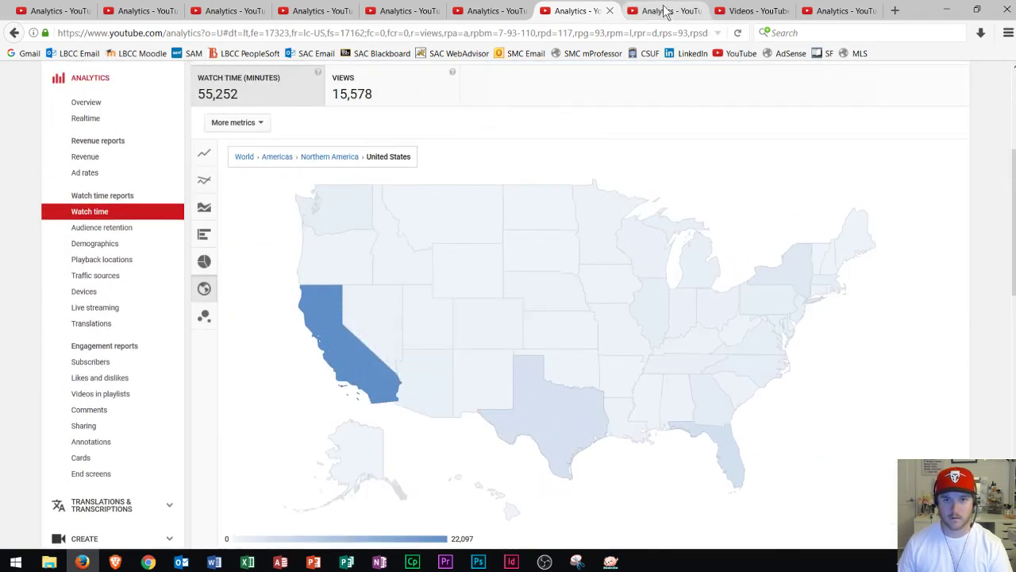
Open the lifetime Traffic sources report and examine the line chart of watch time by source
left_click(666, 8)
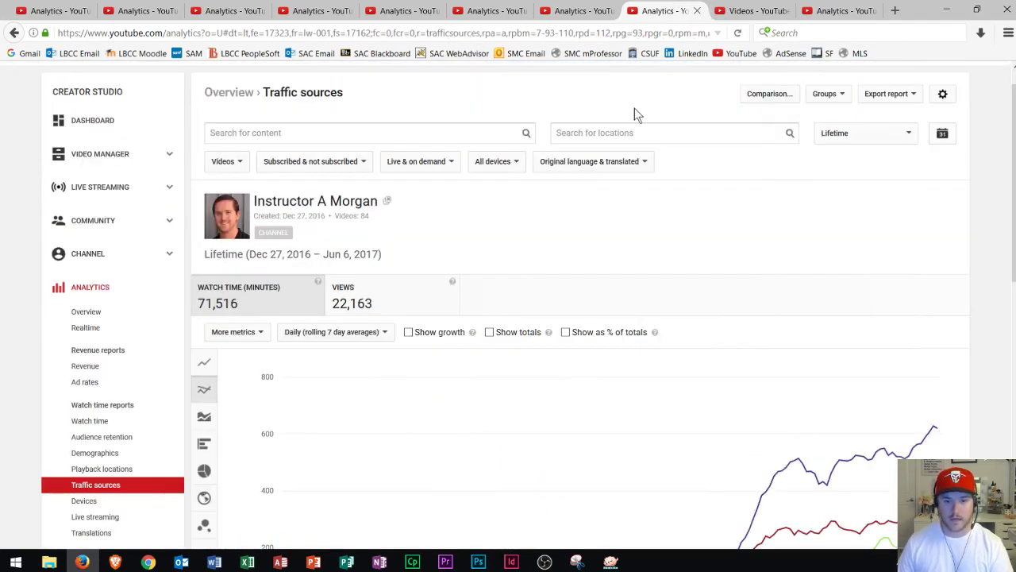
scroll(769, 180, "down", 1)
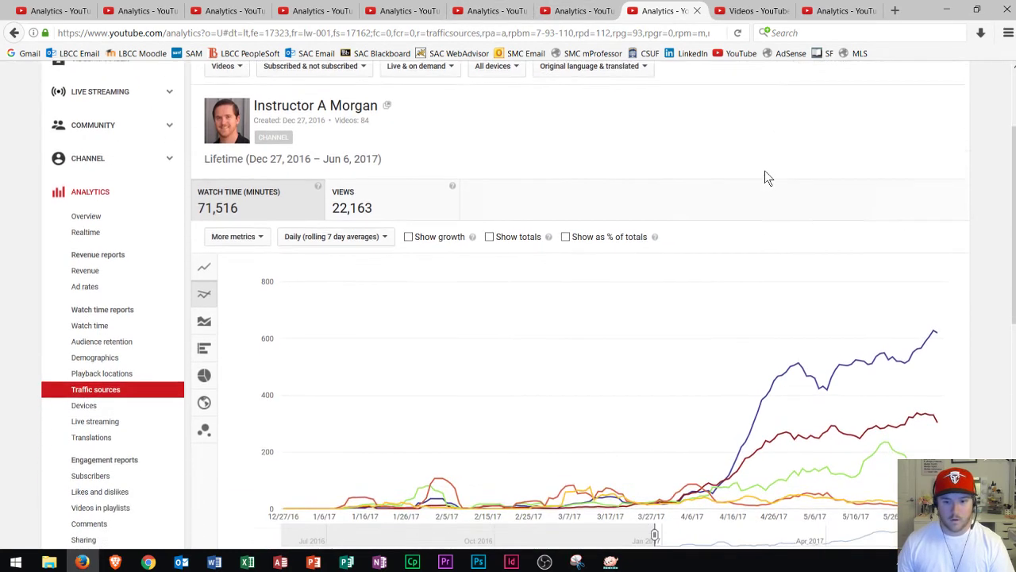
scroll(561, 172, "up", 1)
scroll(405, 193, "down", 2)
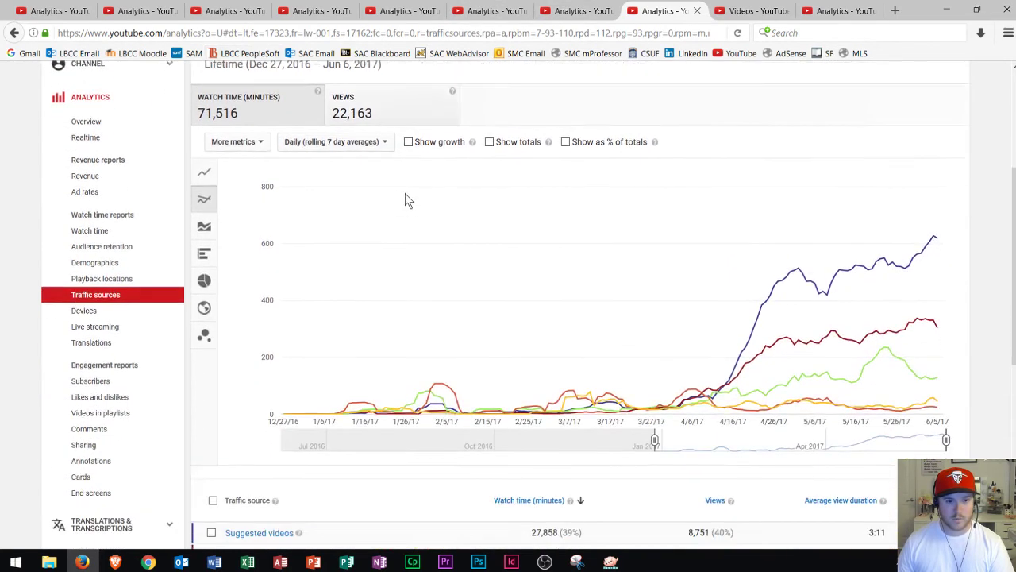
Review the traffic source shares in the lifetime Overview and compare them with the Traffic sources chart
left_click(44, 11)
scroll(519, 365, "down", 2)
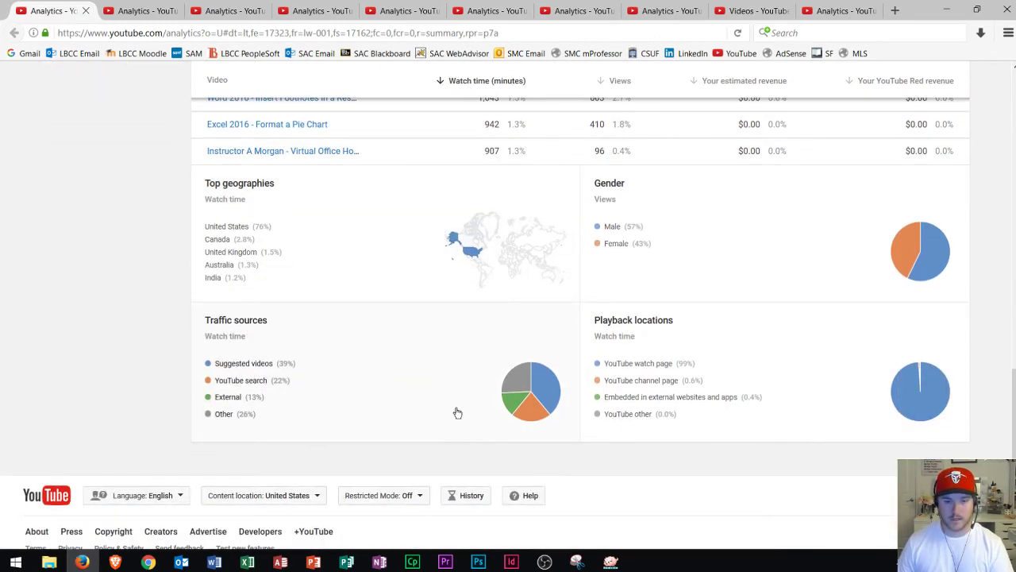
left_click(665, 17)
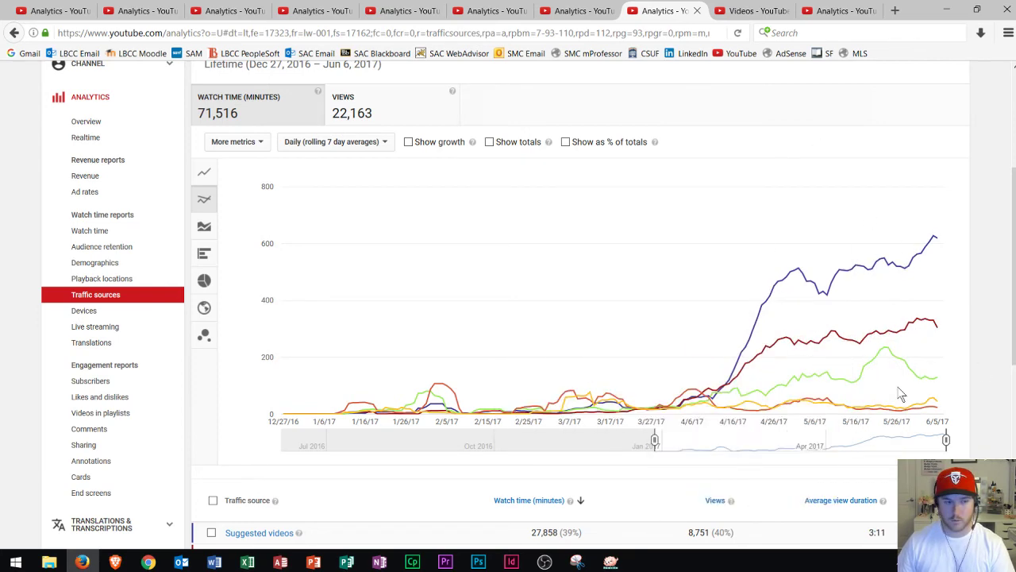
scroll(982, 313, "up", 3)
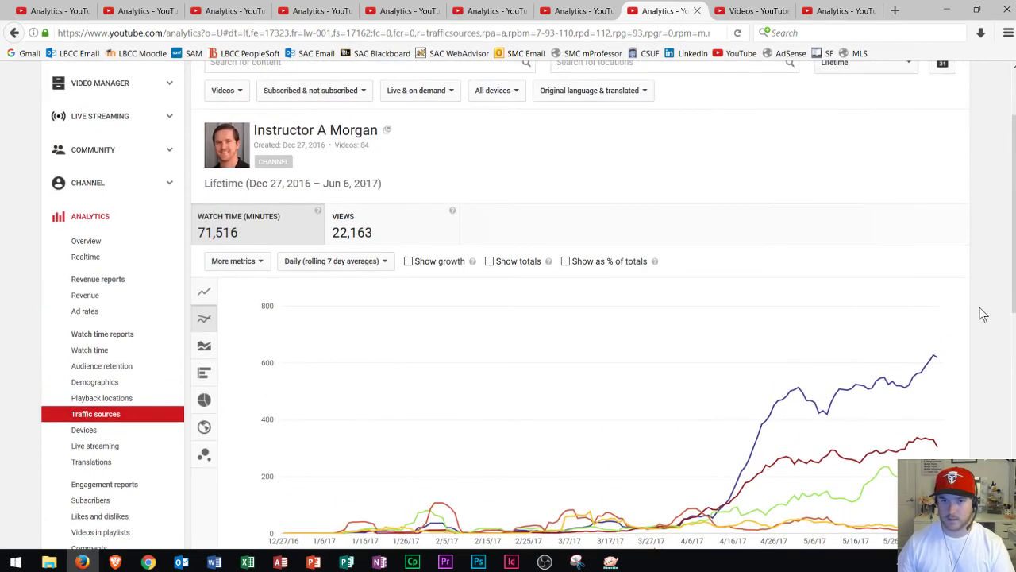
scroll(913, 231, "down", 3)
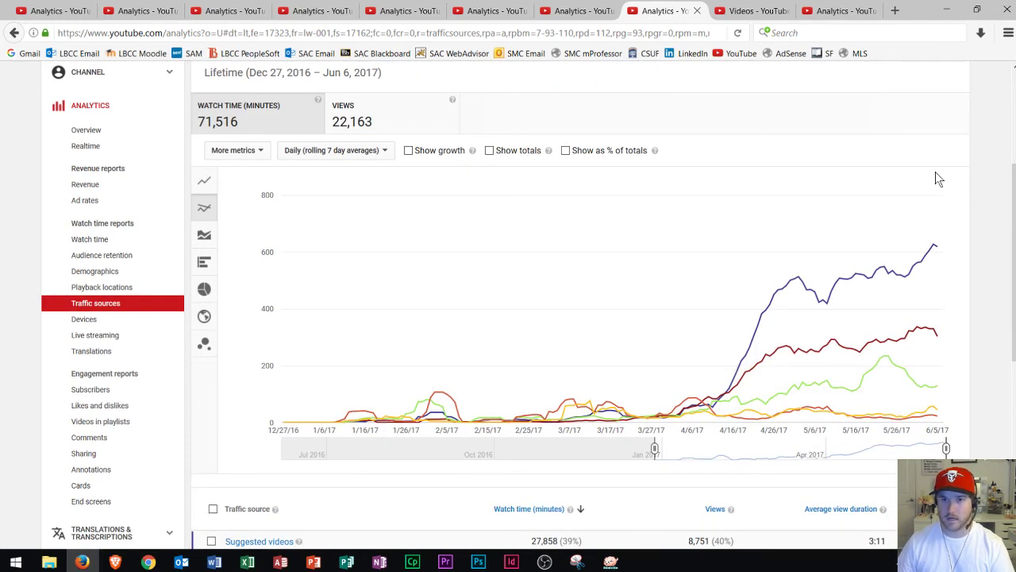
Open the Video Manager list ordered by Most viewed and examine the views, comments and likes of the channel's videos
left_click(738, 10)
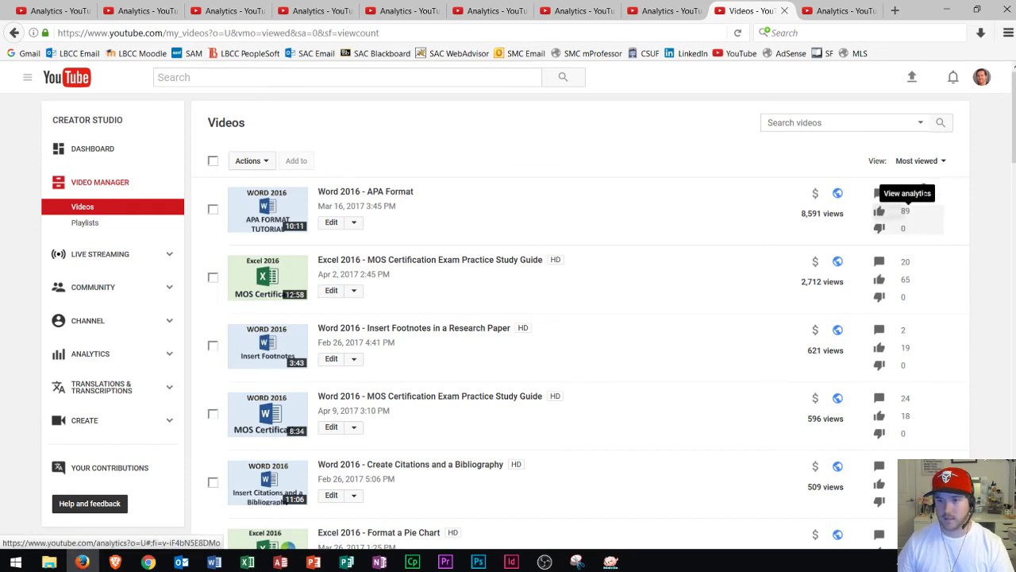
scroll(758, 266, "down", 1)
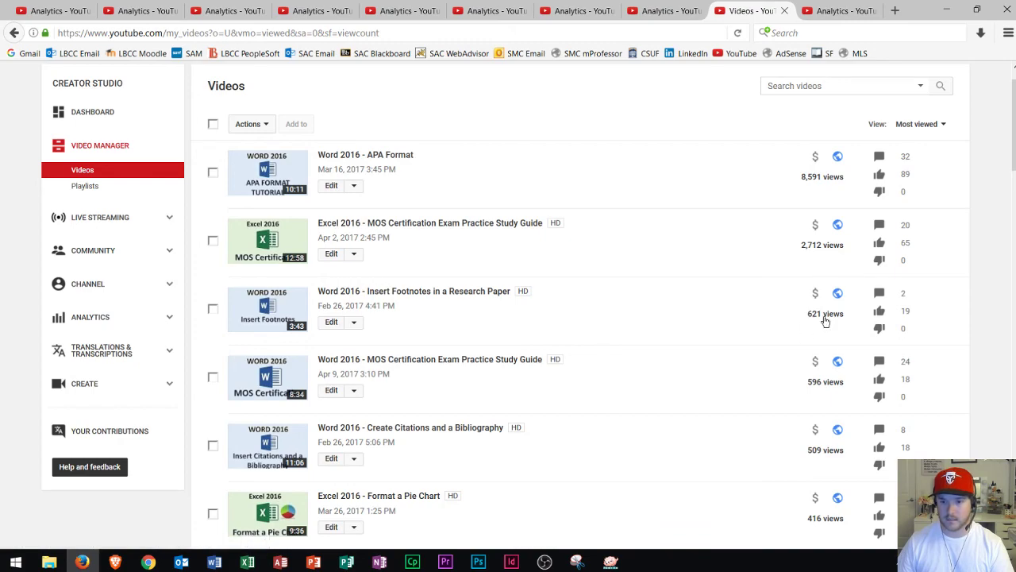
scroll(810, 349, "down", 1)
scroll(794, 303, "down", 4)
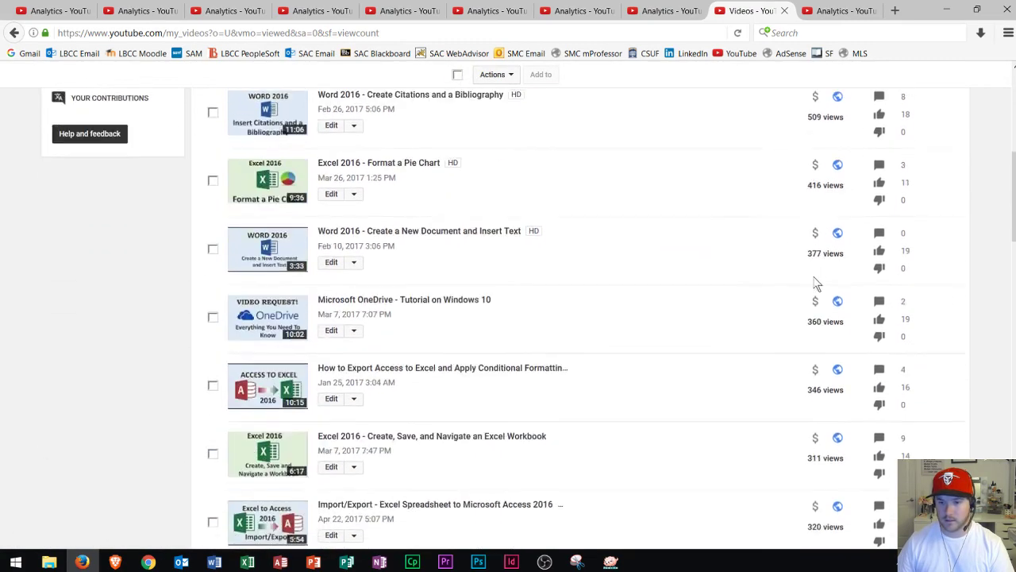
scroll(822, 254, "down", 20)
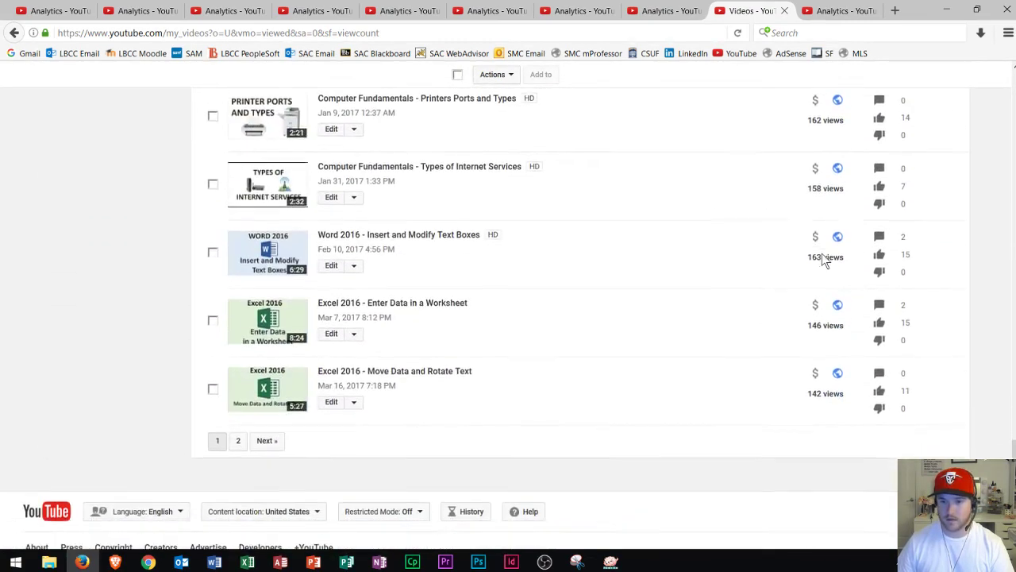
scroll(822, 255, "down", 1)
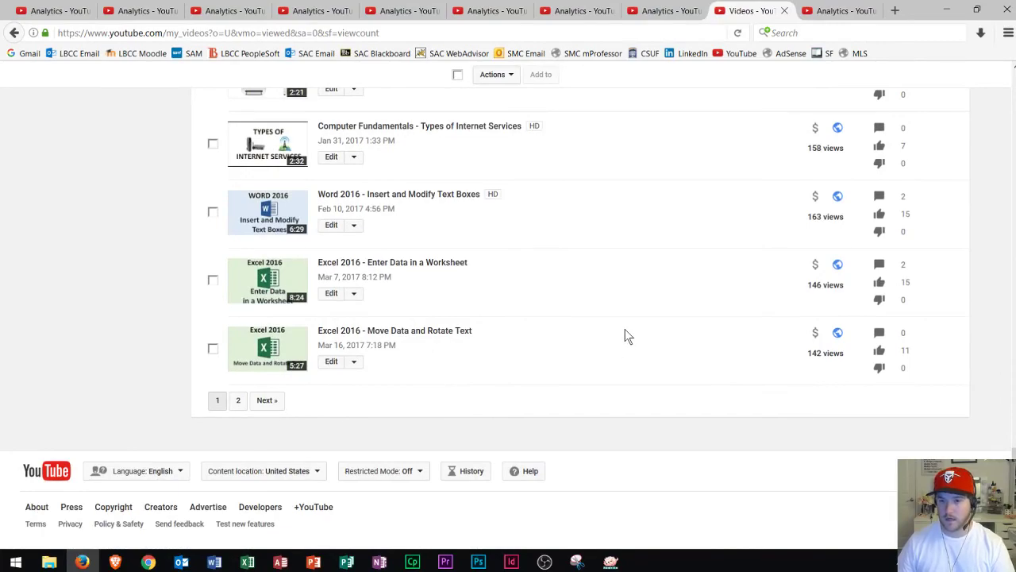
scroll(624, 332, "up", 10)
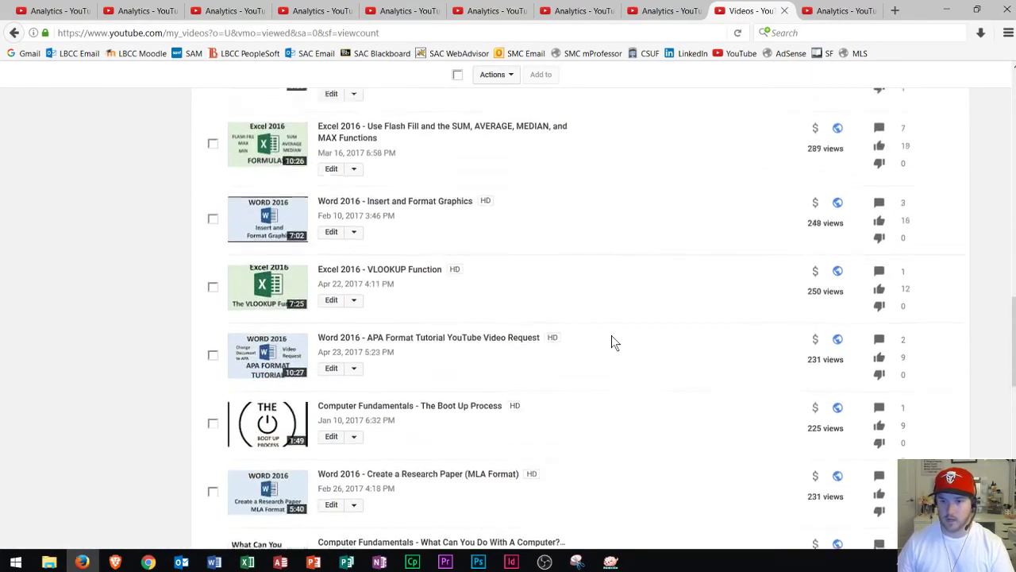
scroll(613, 337, "up", 15)
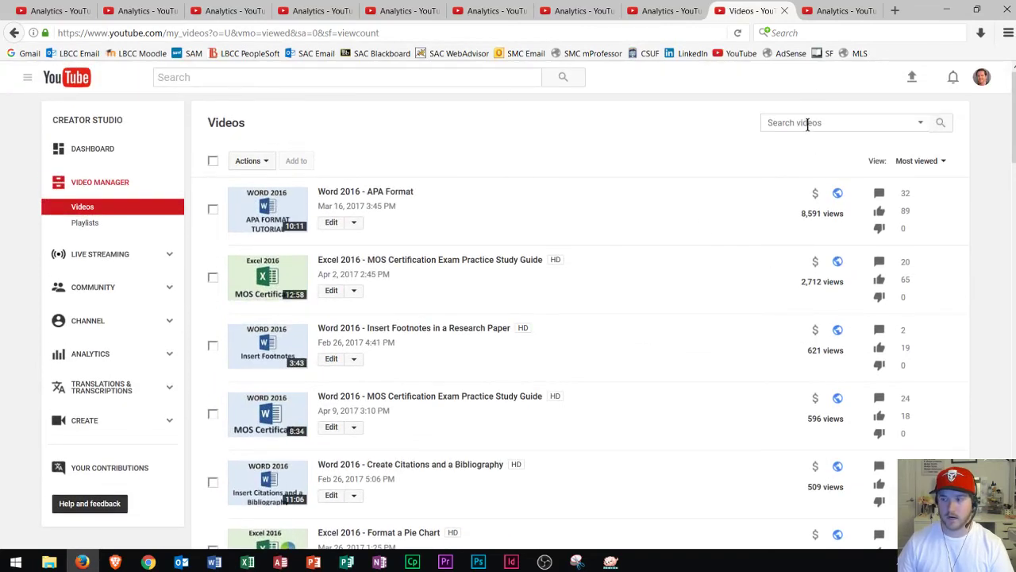
Open the Realtime report and examine the channel's estimated views for the last 48 hours and the last 60 minutes
left_click(826, 8)
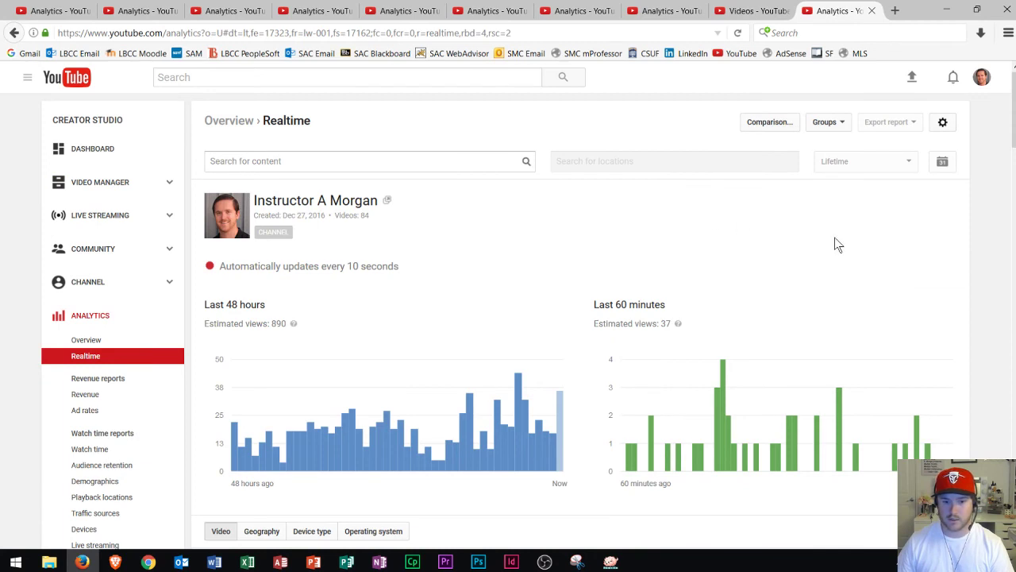
scroll(838, 245, "down", 2)
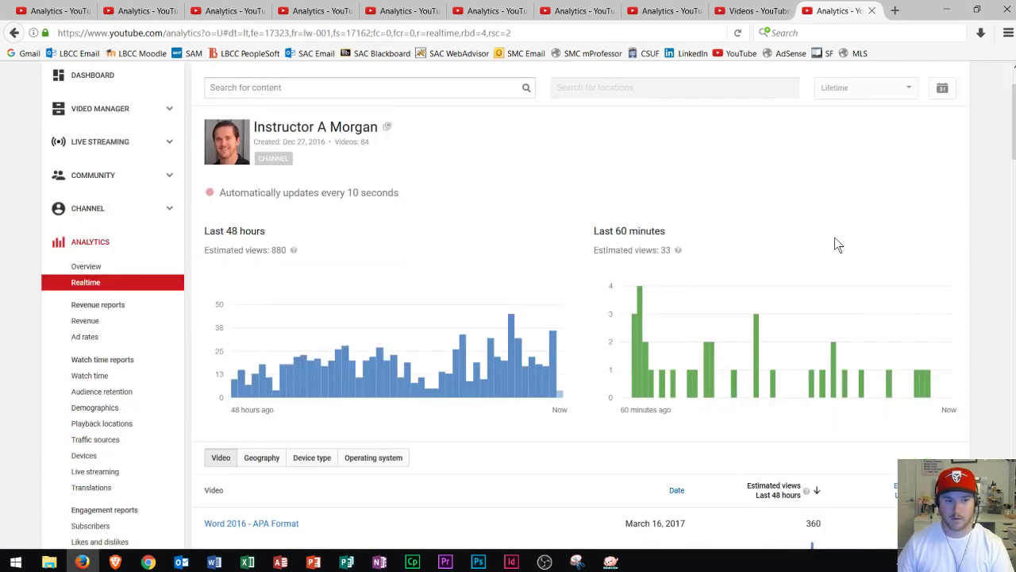
scroll(835, 244, "down", 2)
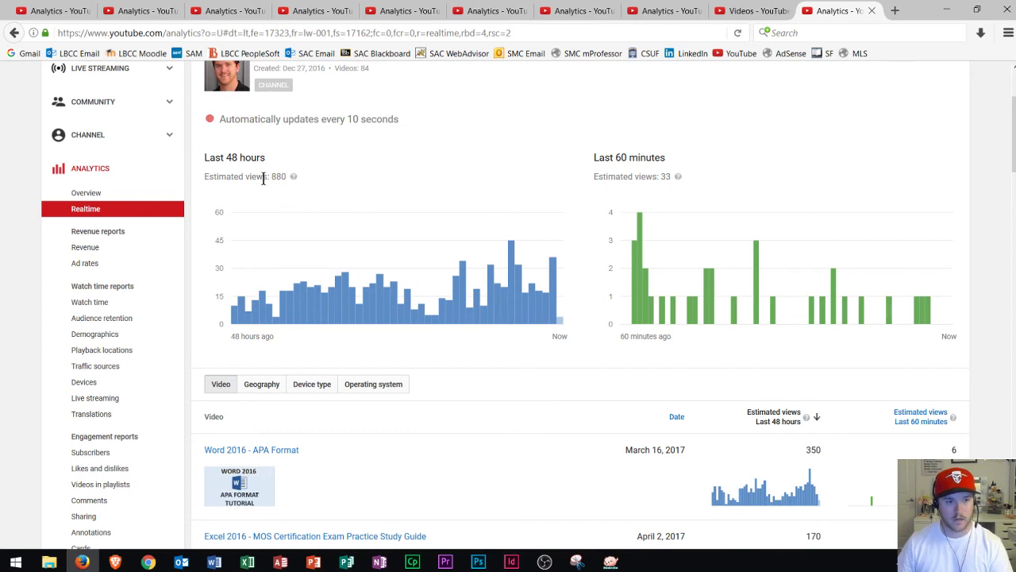
left_click_drag(271, 176, 285, 176)
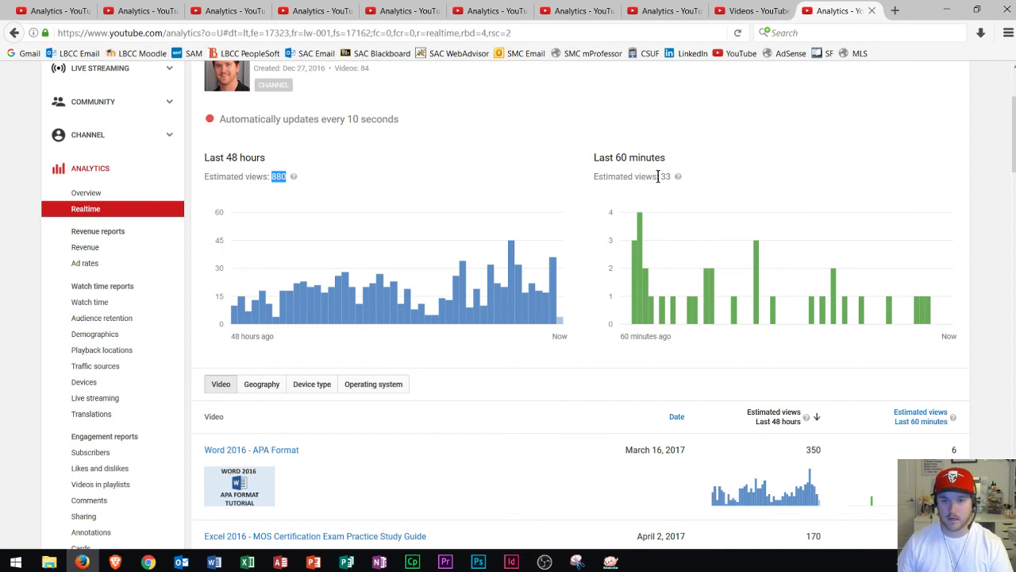
mouse_move(661, 176)
left_mouse_down()
mouse_move(680, 176)
mouse_move(668, 174)
left_mouse_up()
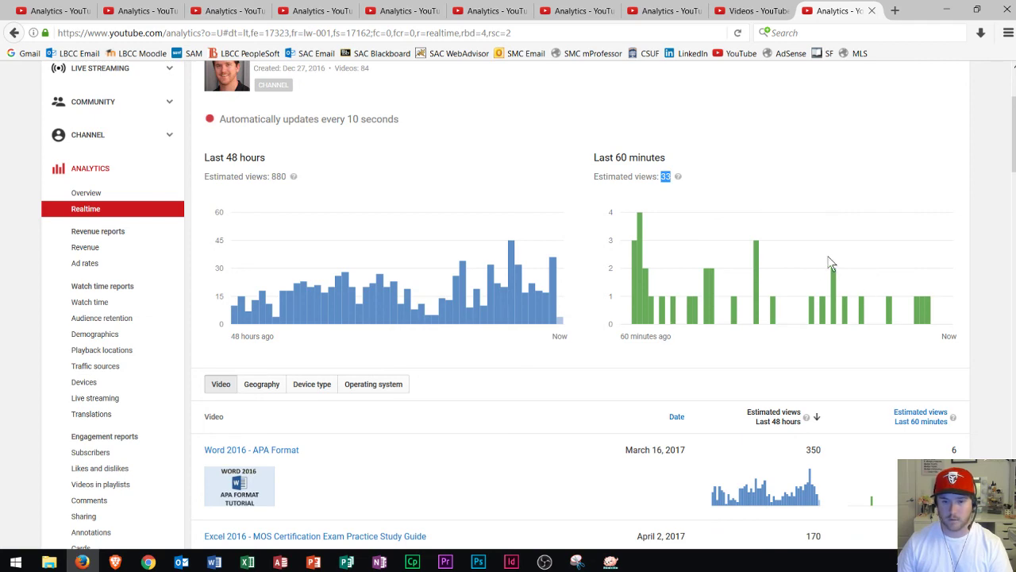
Examine the realtime estimated views per video, from Word 2016 - APA Format down the list
scroll(800, 320, "down", 2)
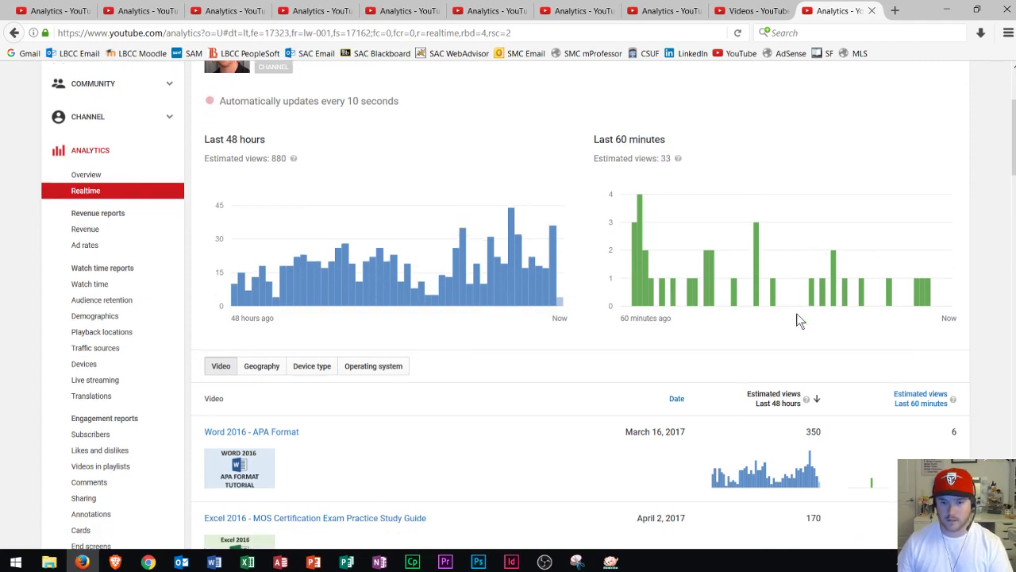
scroll(801, 319, "down", 1)
scroll(798, 319, "down", 2)
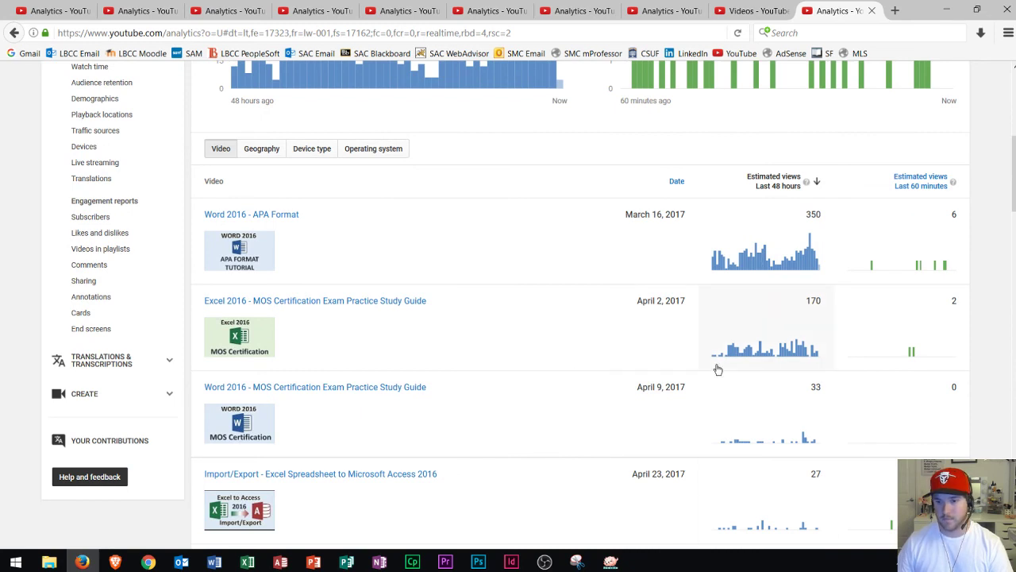
scroll(802, 353, "down", 3)
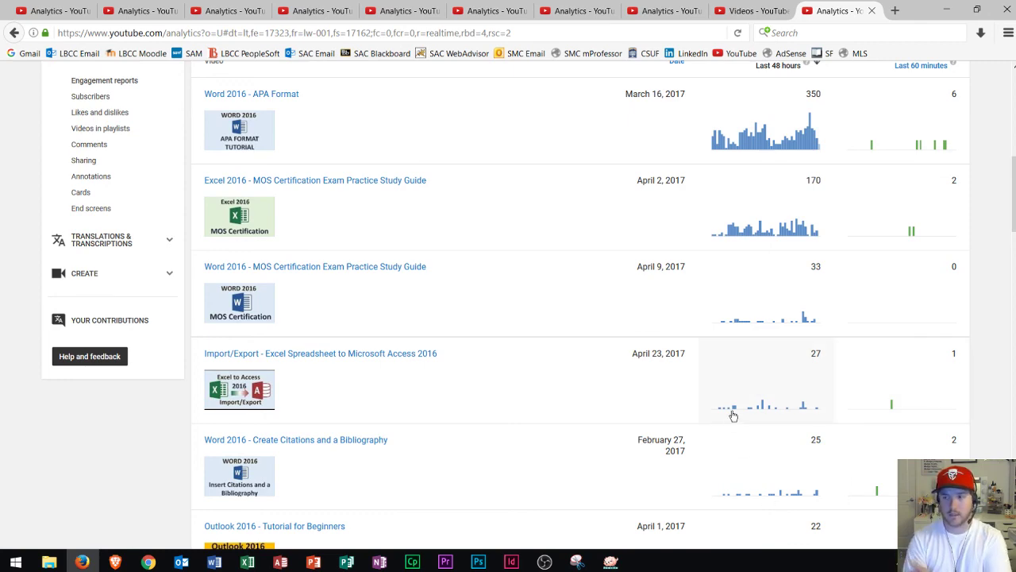
scroll(725, 389, "up", 5)
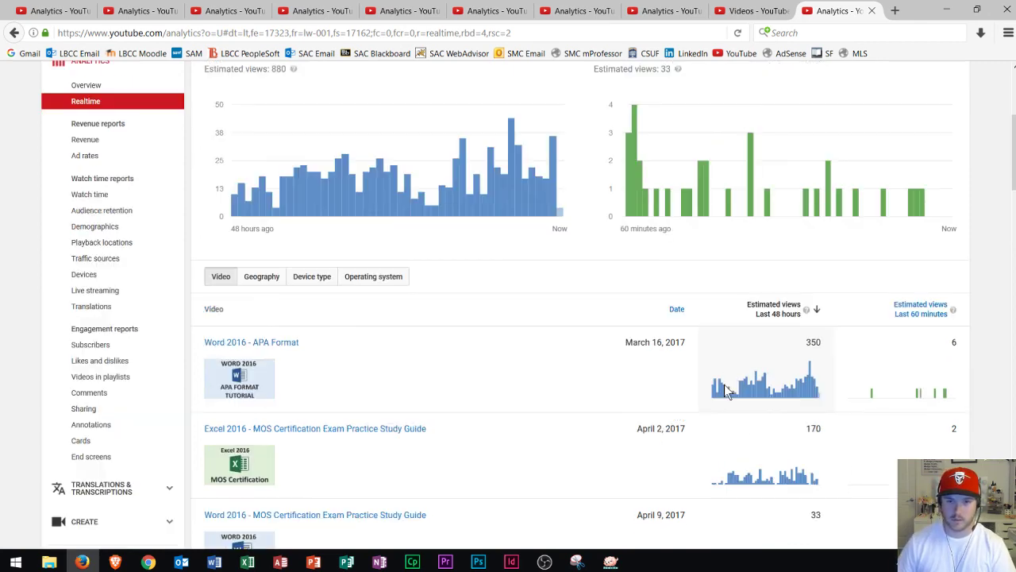
scroll(731, 374, "up", 3)
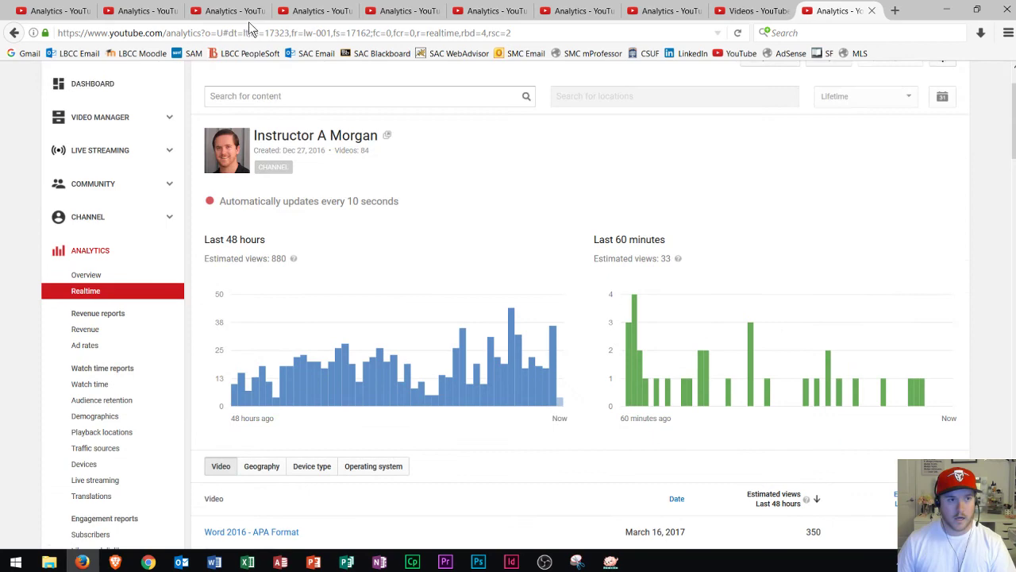
Return to the lifetime Overview and review the channel's watch time, average view duration, views and engagement figures
left_click(74, 14)
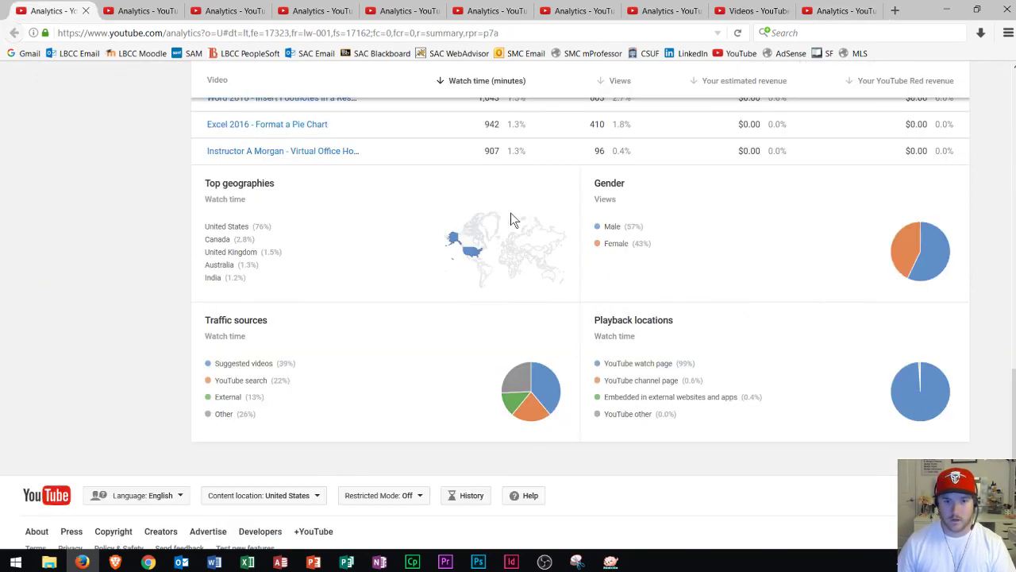
scroll(517, 214, "up", 10)
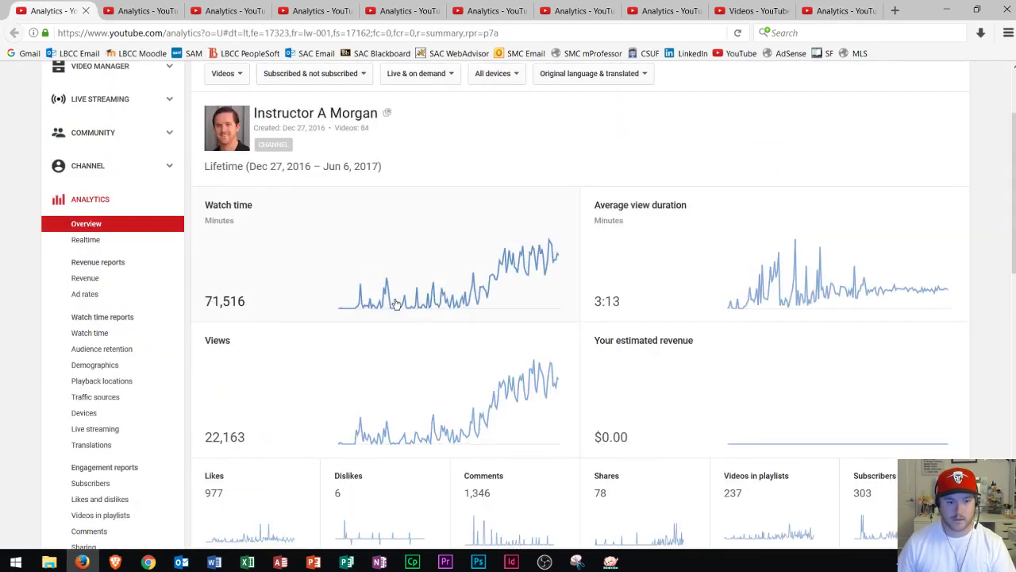